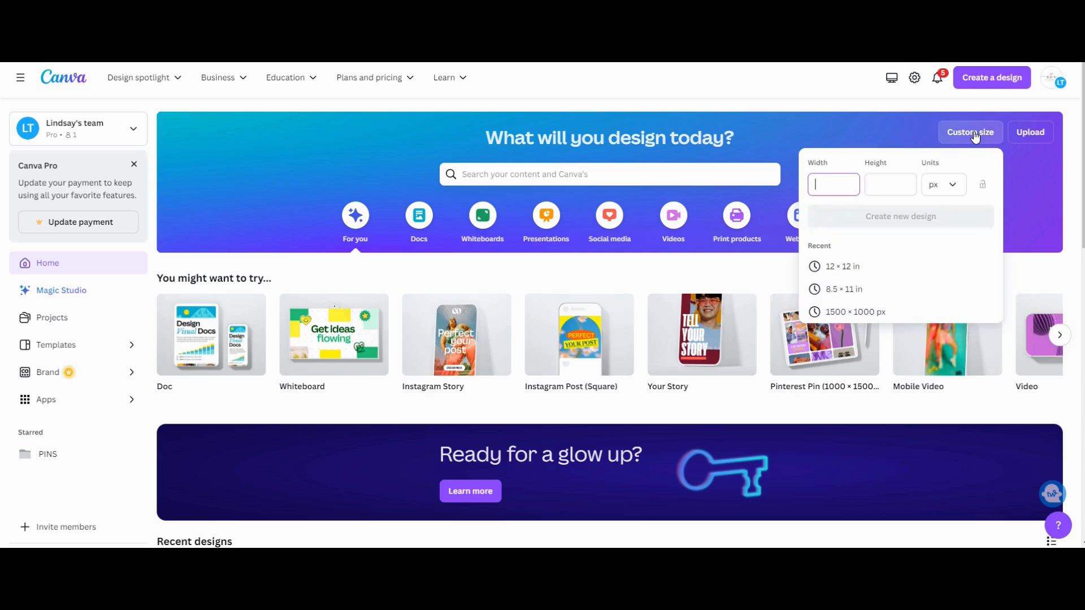
Step: Create a new 8.5 × 11 in design and browse the uploaded images for a book graphic
click(854, 292)
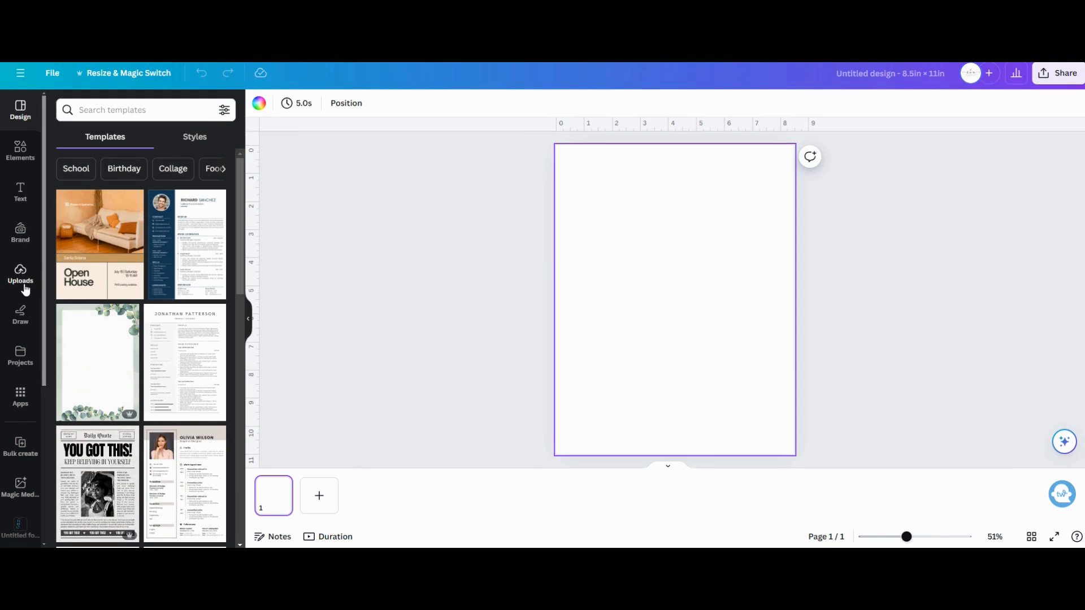
click(23, 276)
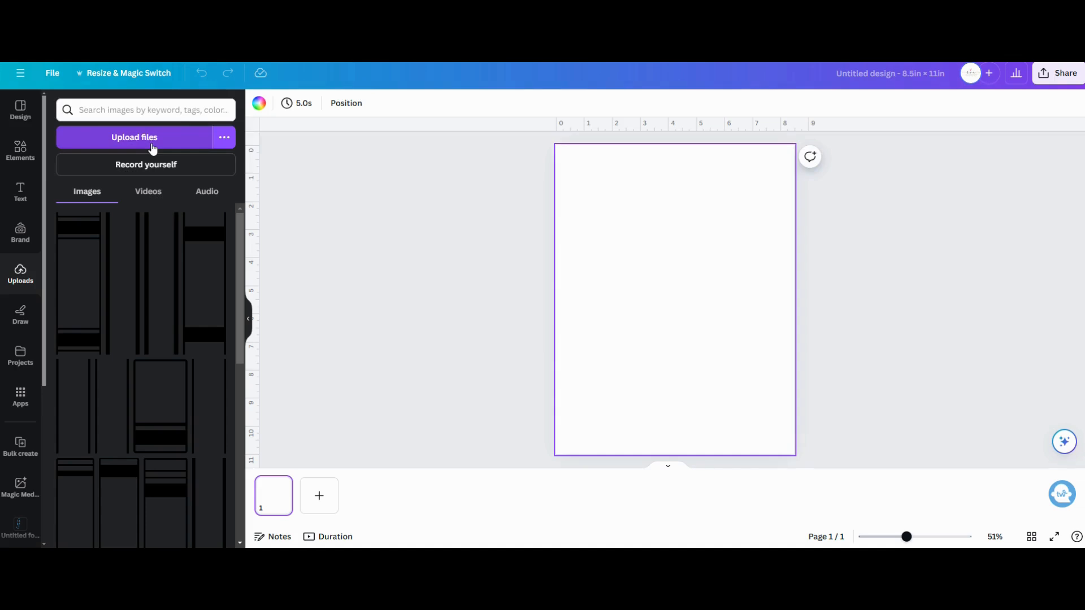
scroll(135, 347, down, 5)
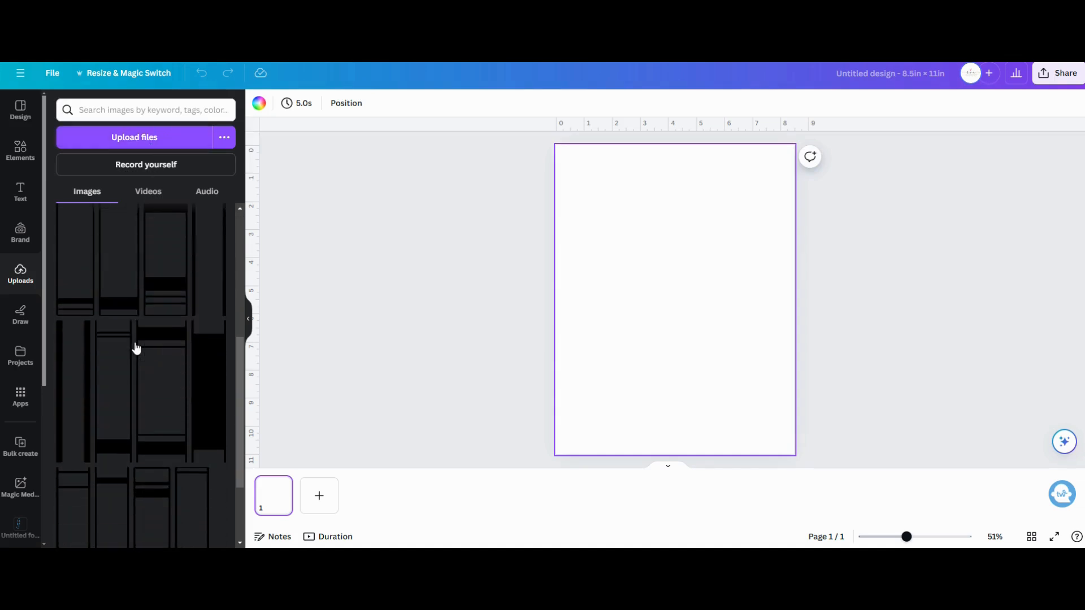
scroll(136, 347, up, 5)
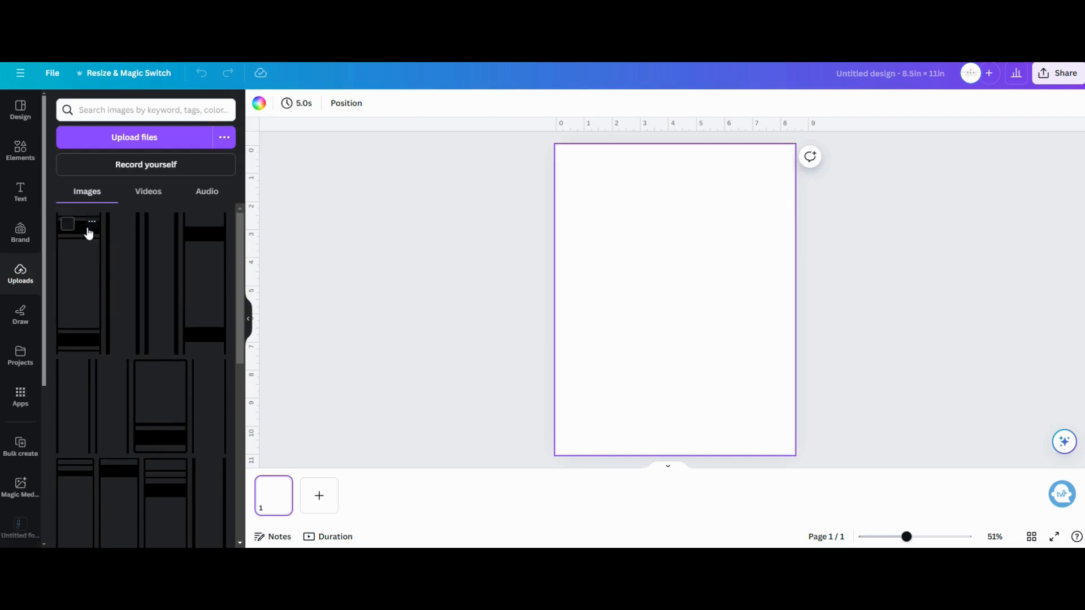
Step: Place the uploaded book 30 .svg on the page and enlarge it to about 2 in wide by 7 in tall
click(91, 224)
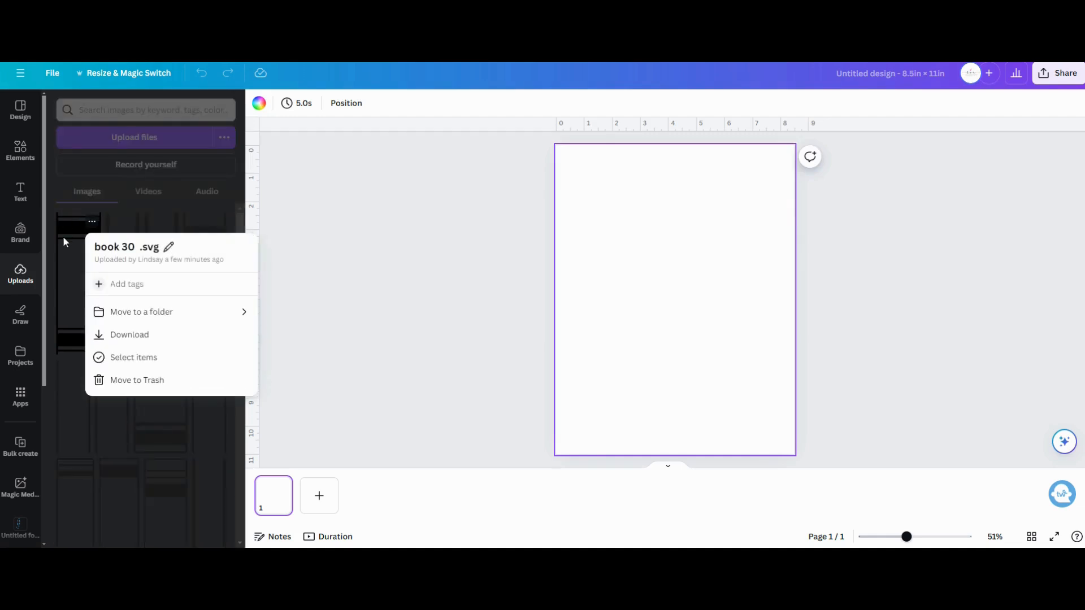
click(64, 243)
click(64, 243)
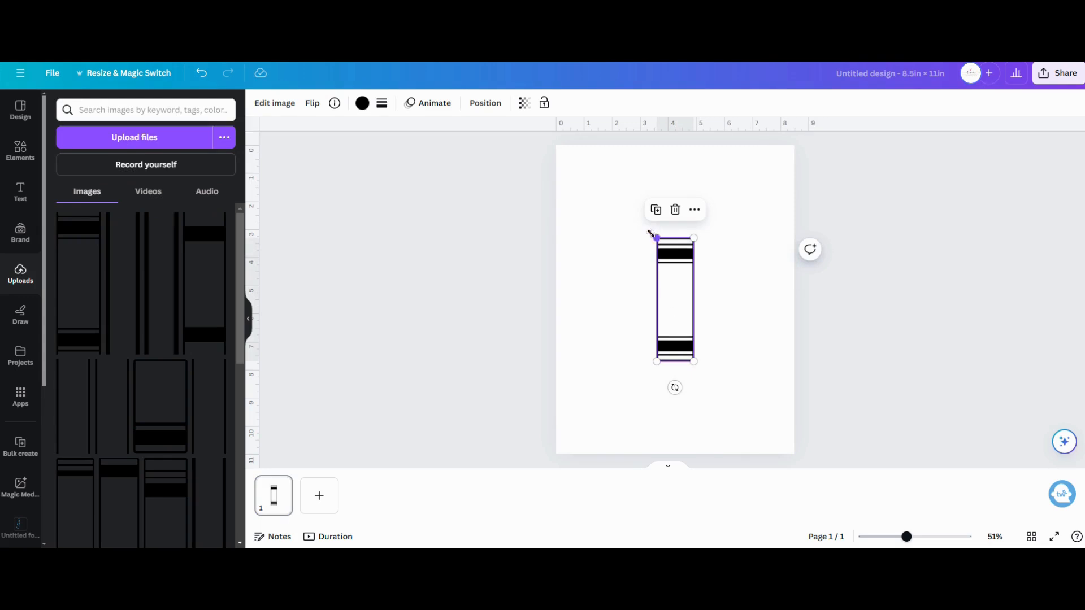
drag(655, 244, 675, 226)
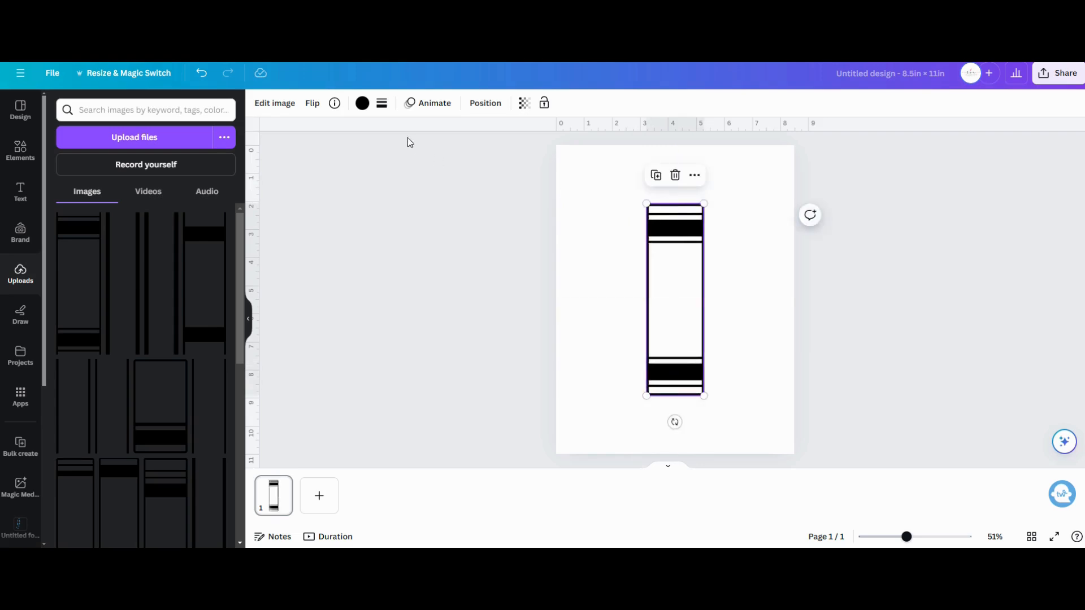
Step: Try several brand and default colours on the book graphic, including purple, pink, green and orange, and settle on dark blue
click(363, 105)
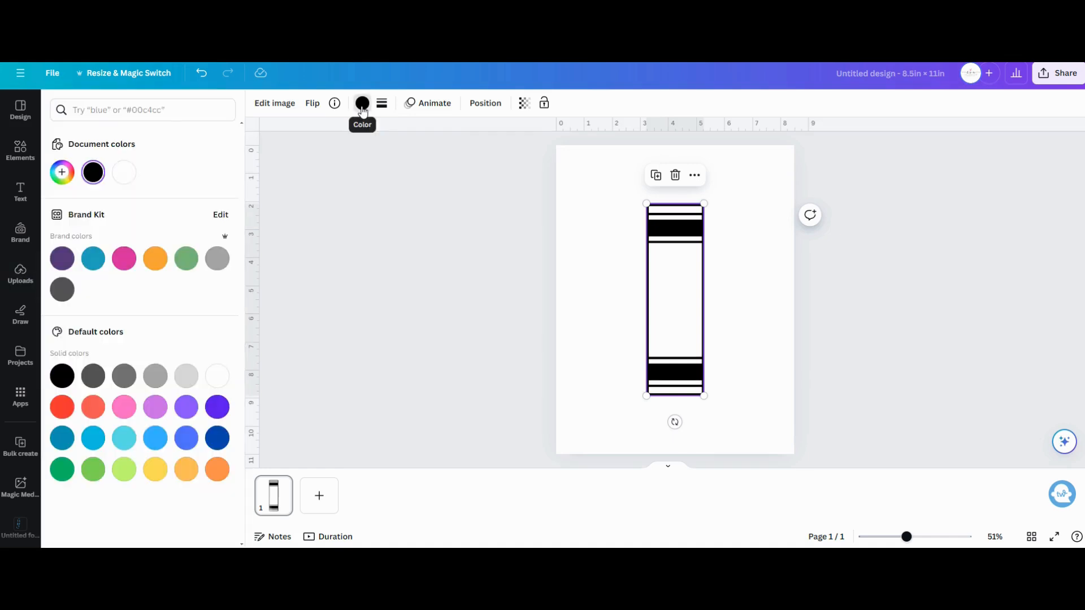
click(56, 260)
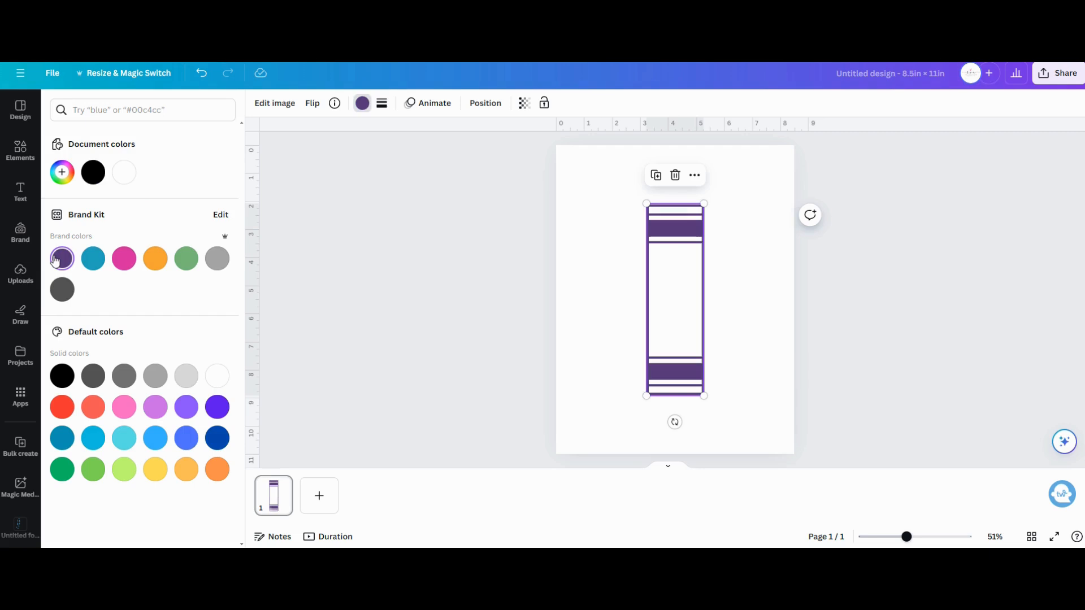
click(93, 259)
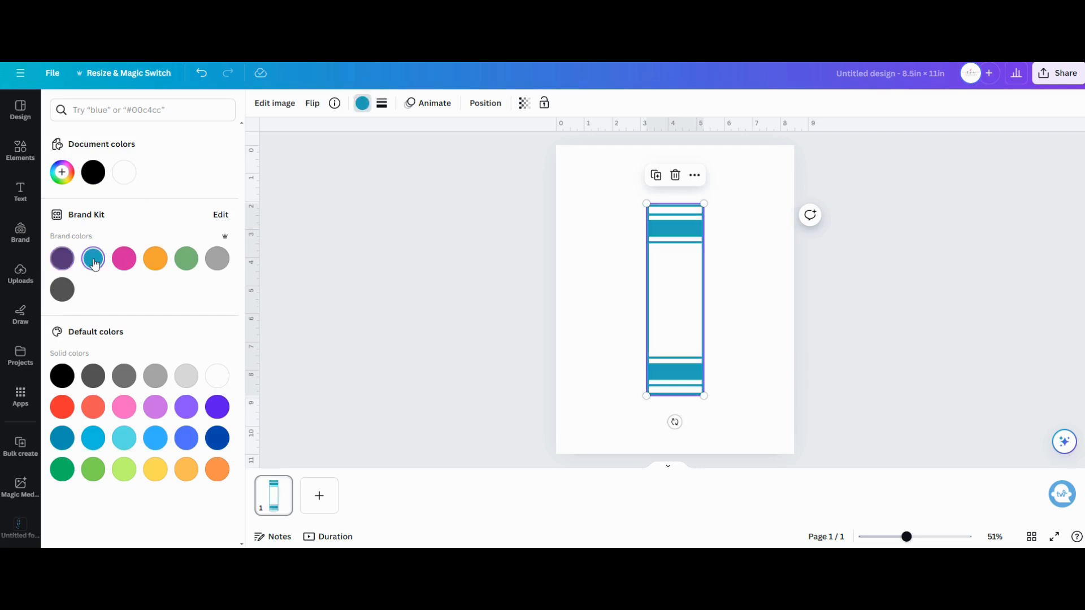
click(123, 407)
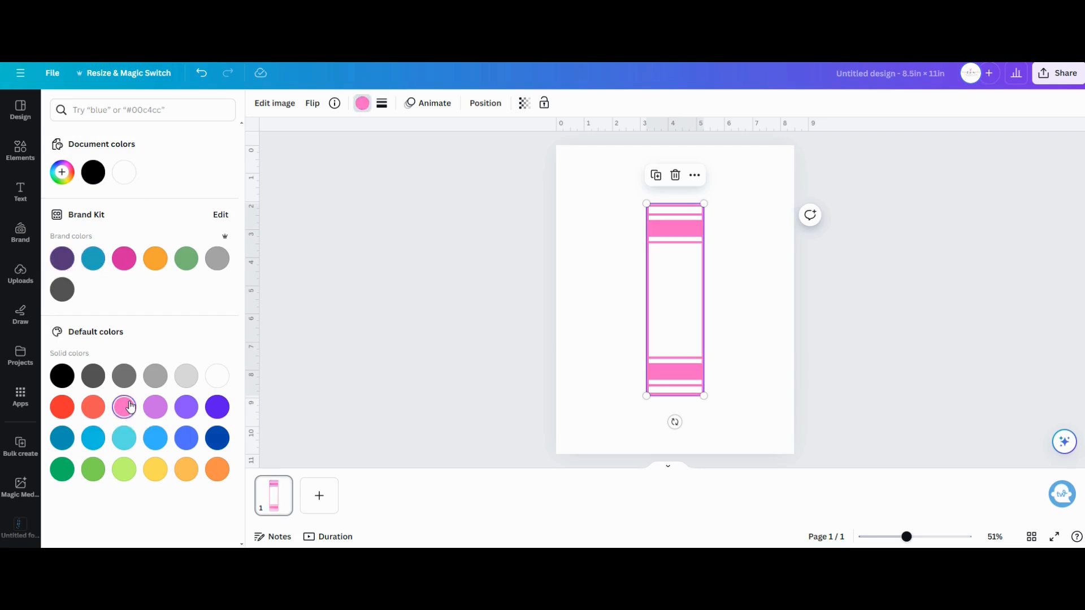
click(129, 441)
click(124, 469)
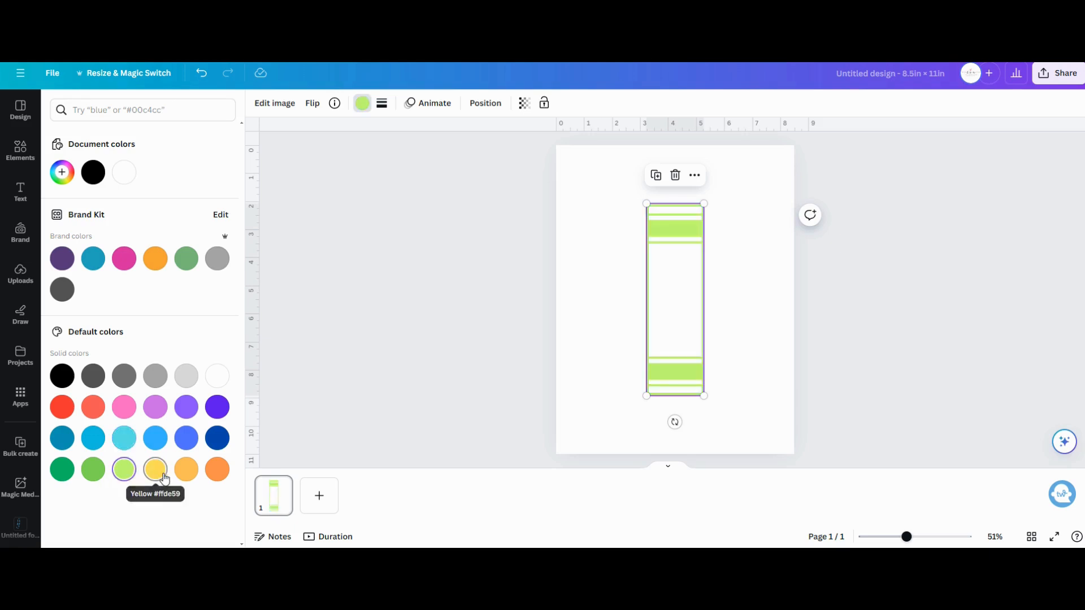
click(155, 469)
click(198, 477)
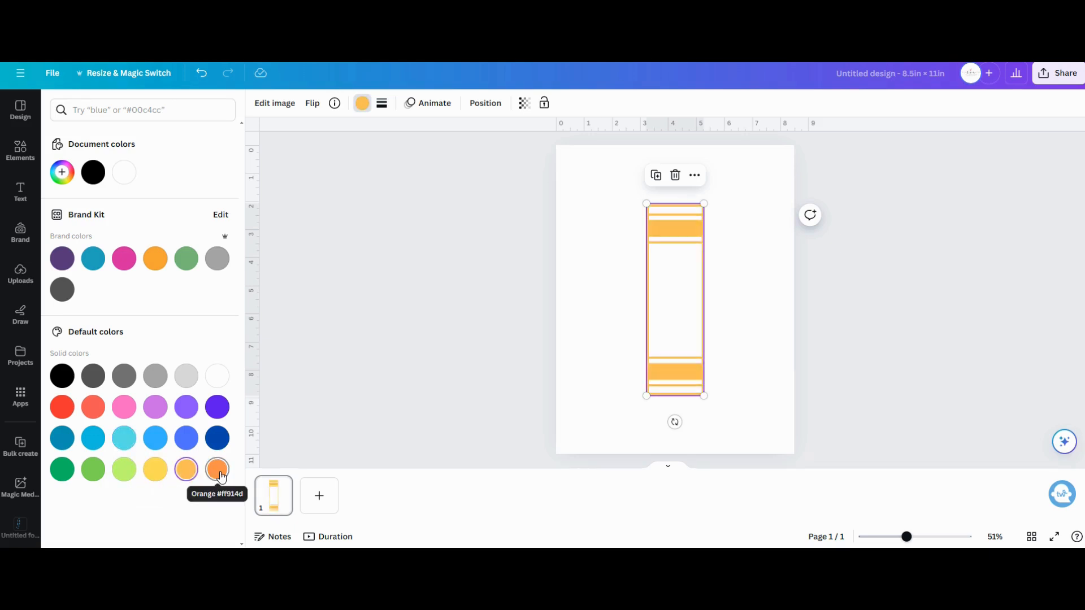
click(221, 478)
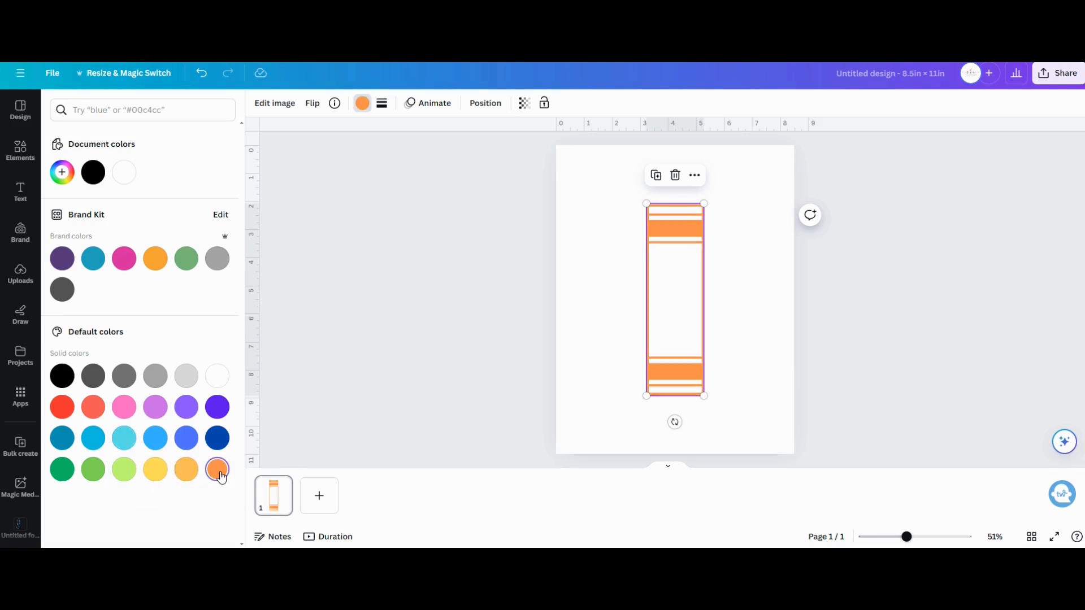
click(223, 442)
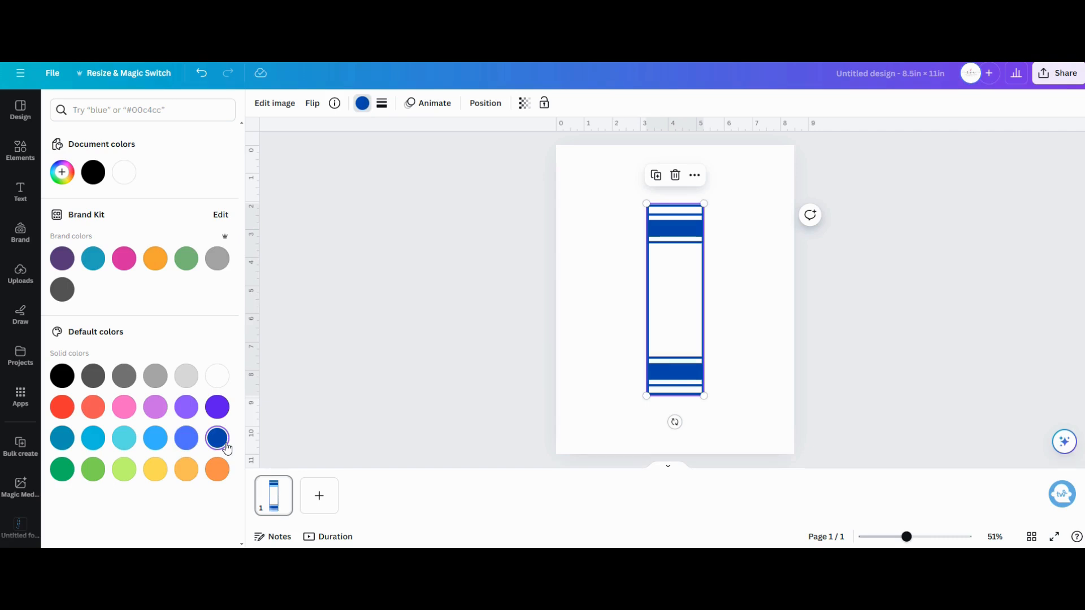
Step: Add a text box, rotate it 90° so it reads upward, and move it inside the book spine
click(24, 198)
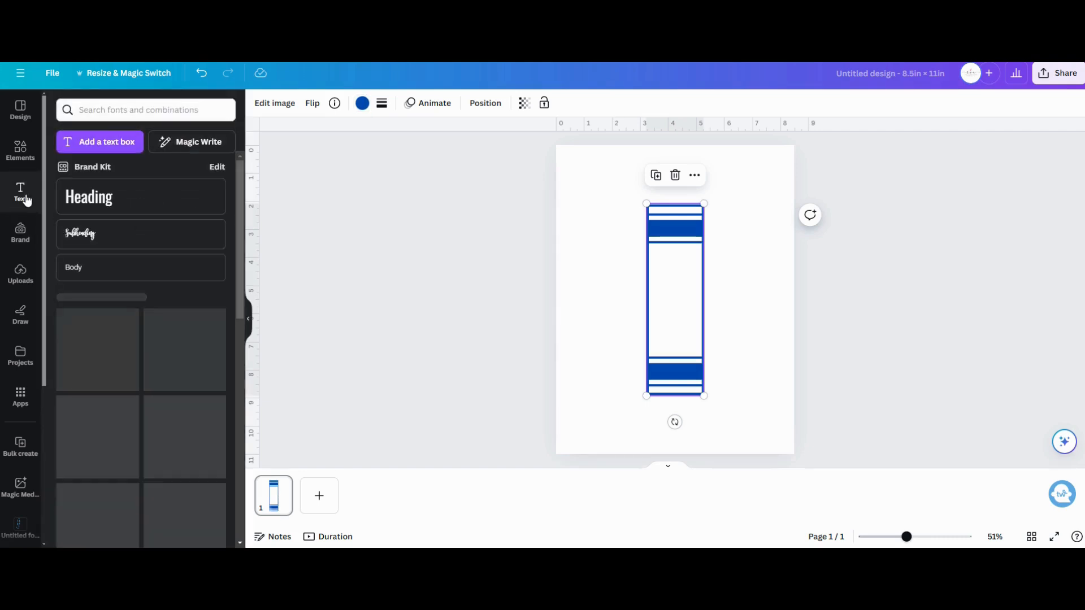
click(100, 148)
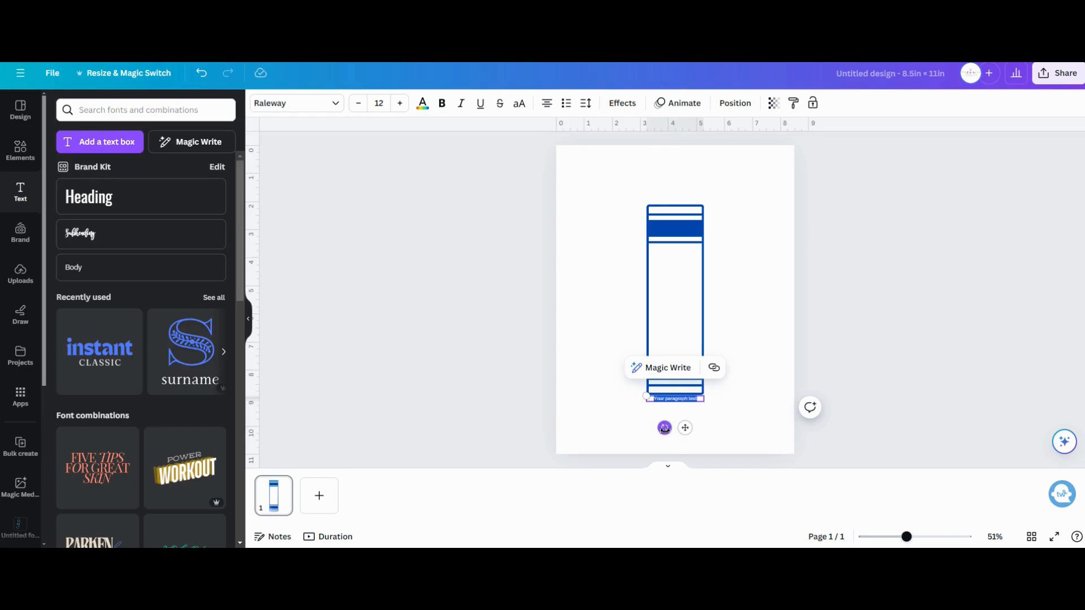
drag(665, 428, 754, 410)
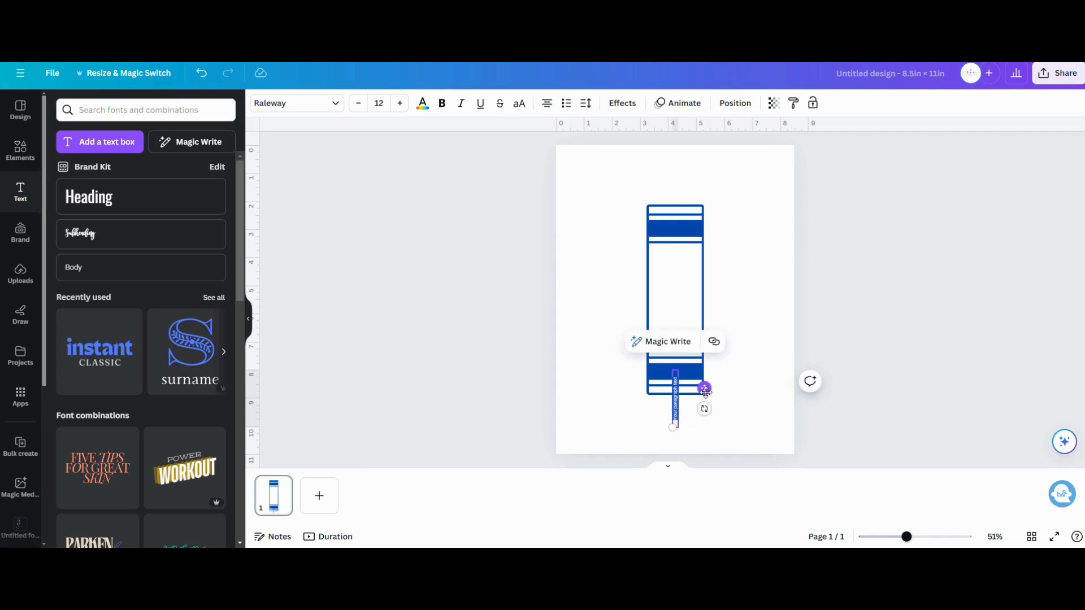
drag(705, 388, 704, 292)
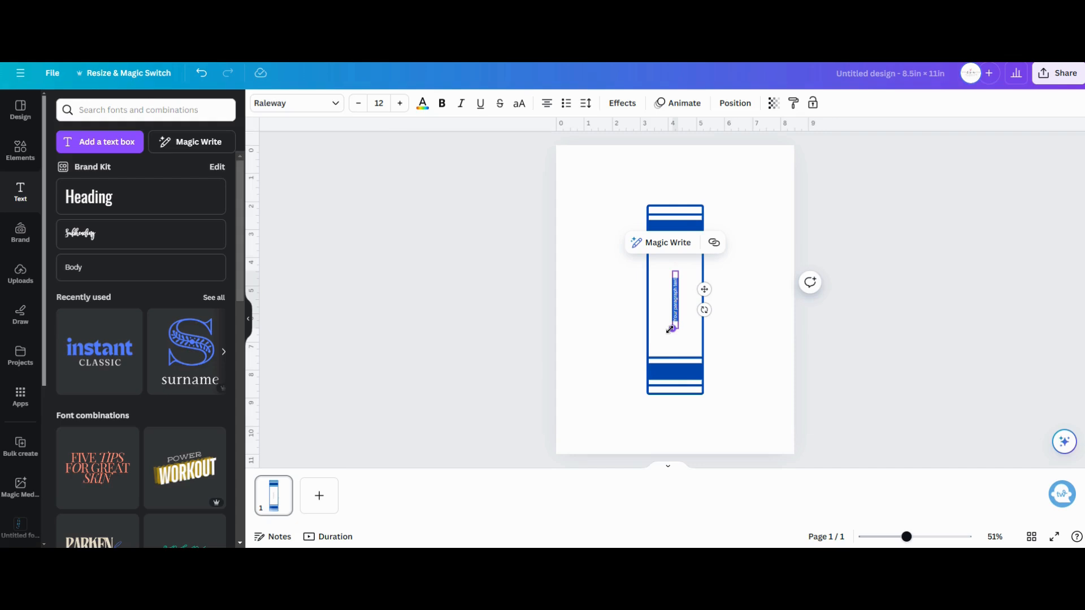
Step: Enlarge the spine text to size 32 and recentre it on the book
drag(670, 329, 635, 405)
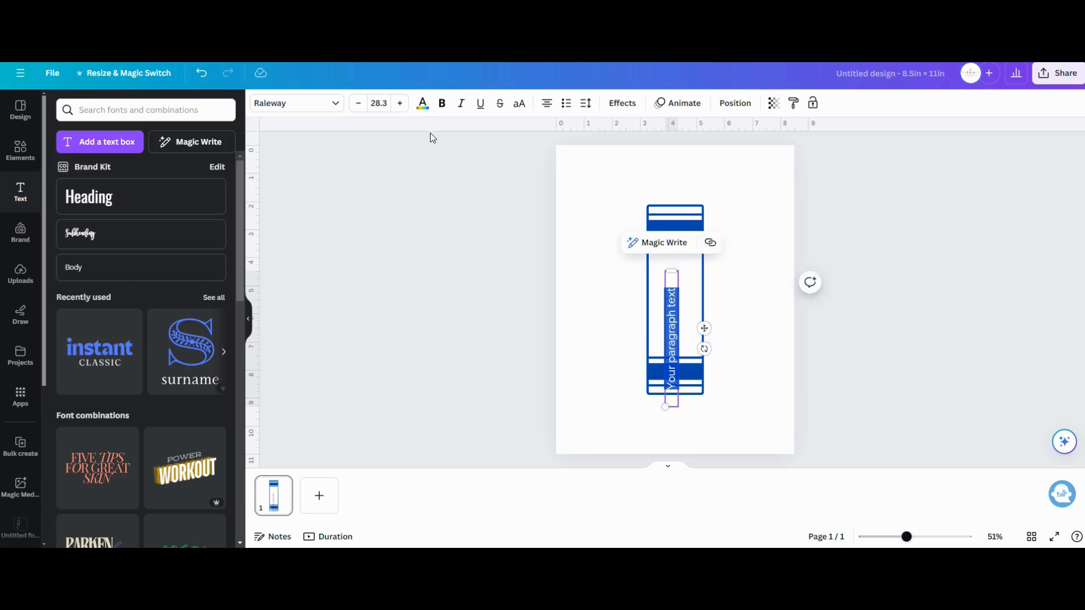
click(401, 104)
click(401, 104)
click(400, 103)
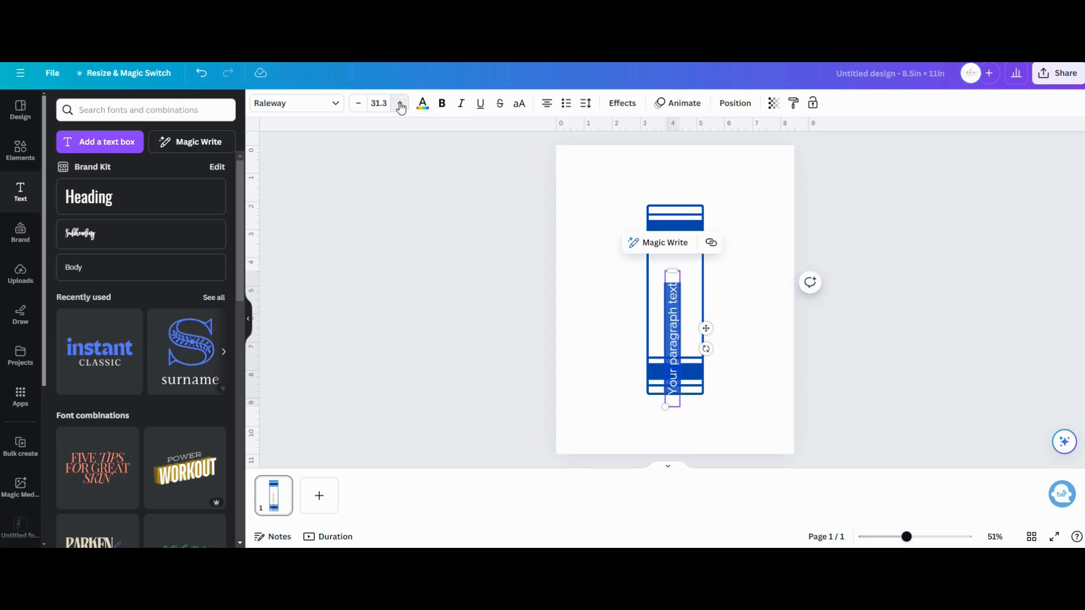
click(388, 102)
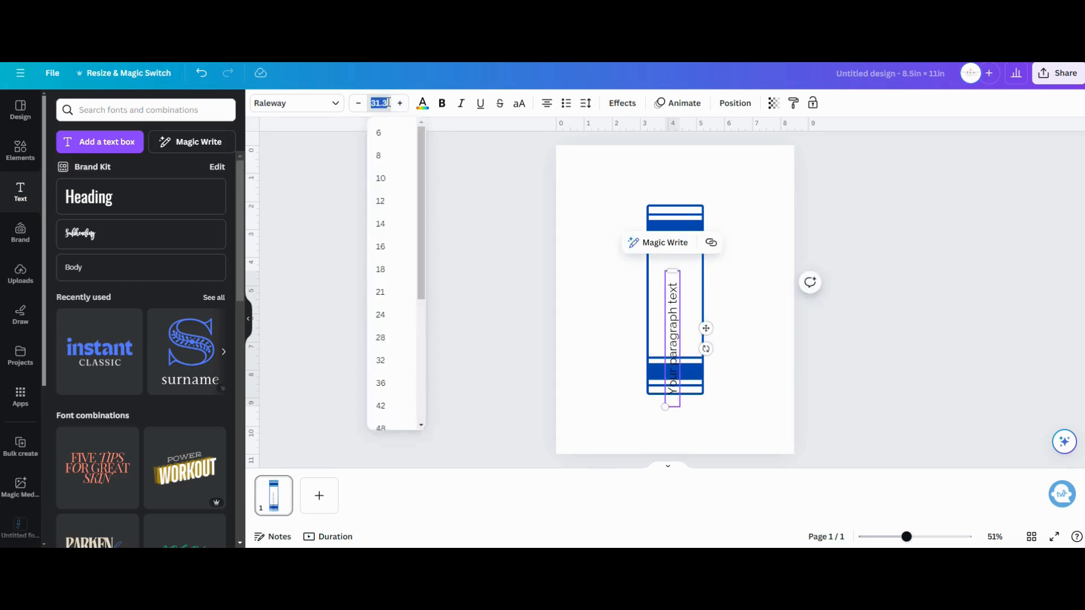
click(384, 360)
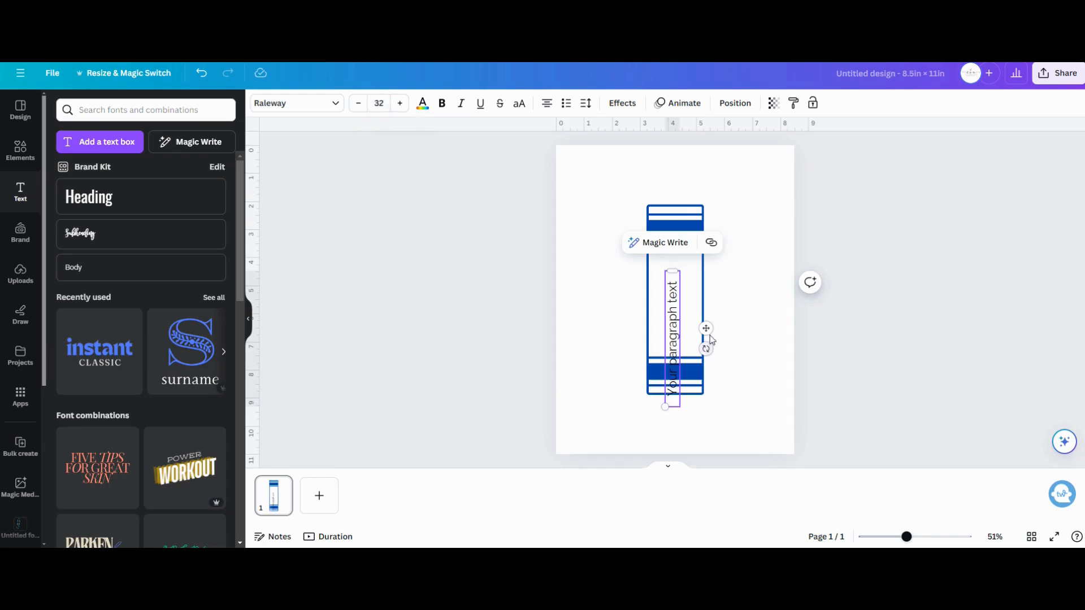
drag(706, 328, 710, 288)
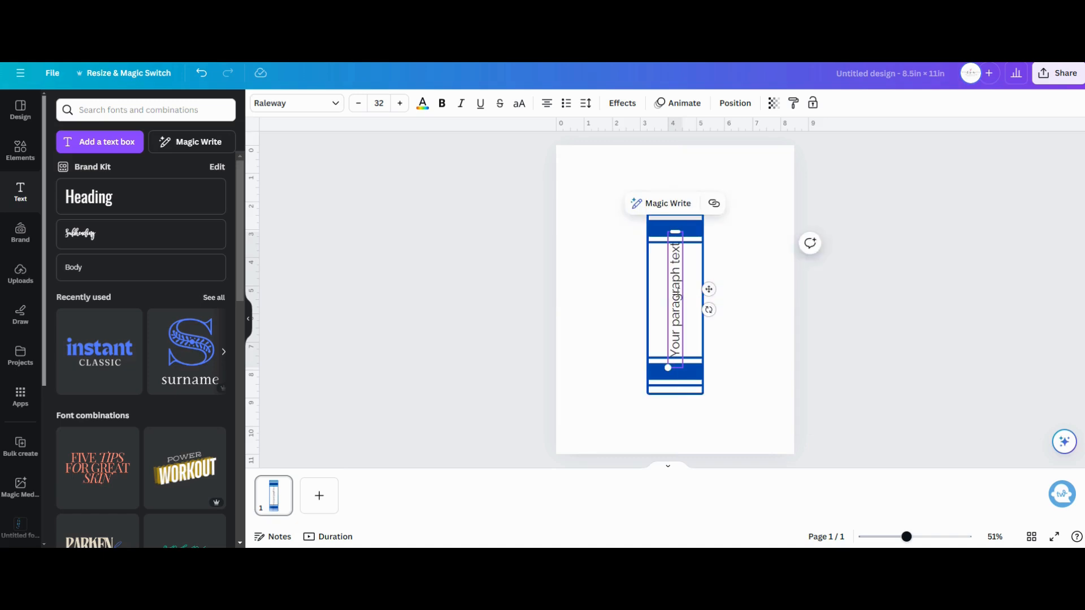
Step: Replace the placeholder text on the spine with "My Book Title"
double_click(676, 293)
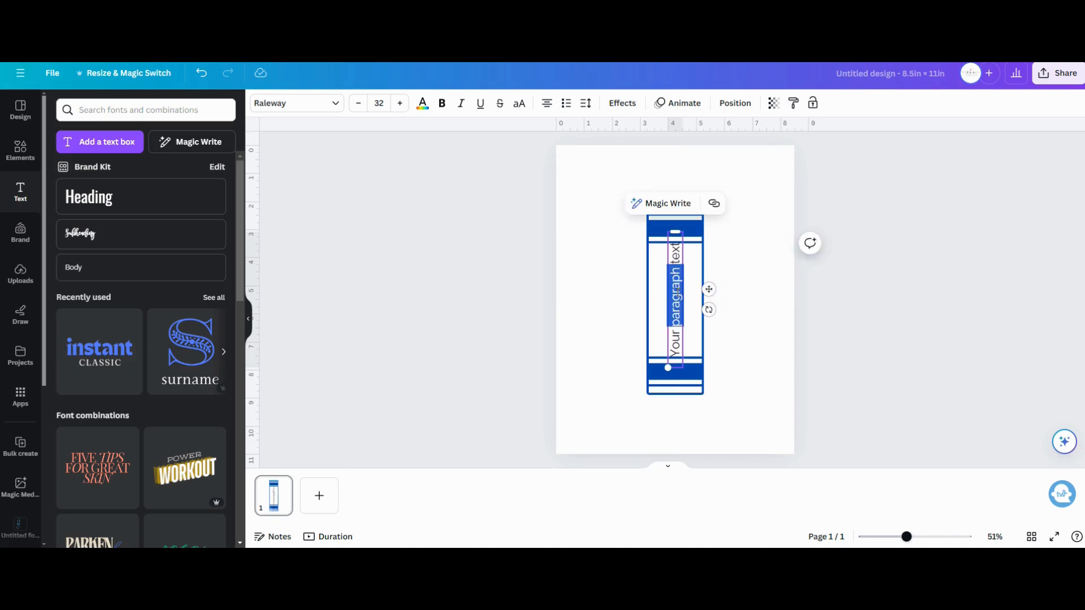
triple_click(676, 294)
text(My)
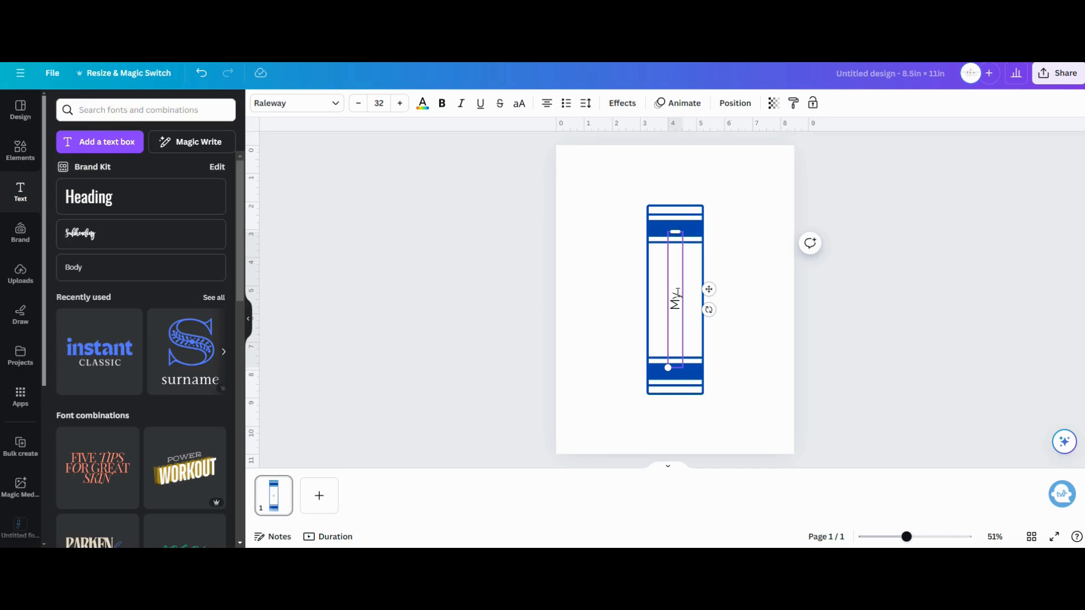
text( Book Title)
click(484, 327)
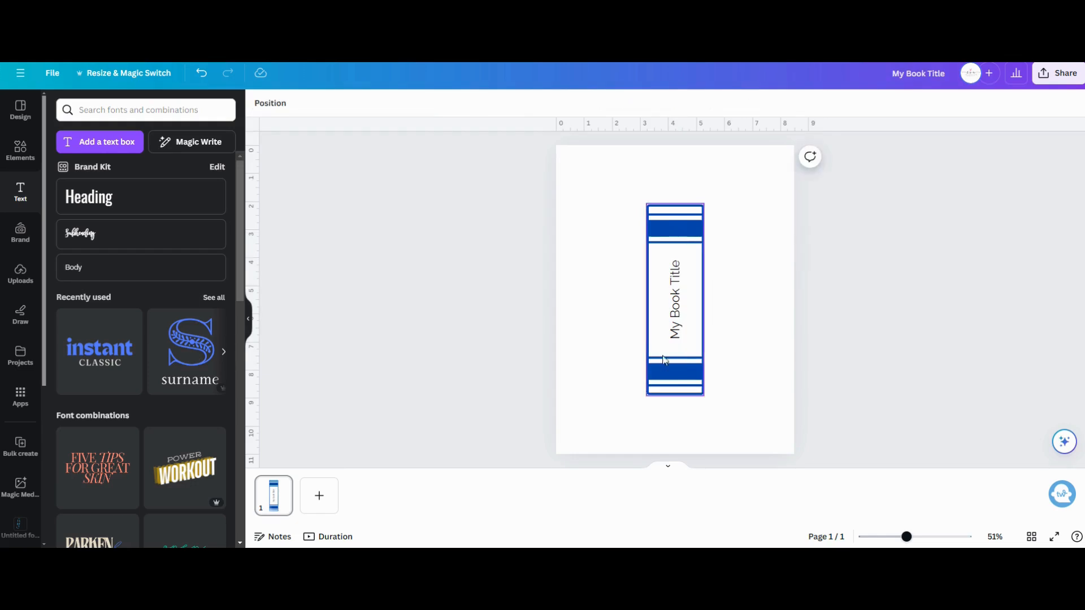
Step: Try the Apricots and Homemade Apple fonts on the book title, and set it to Abril Fatface
click(672, 318)
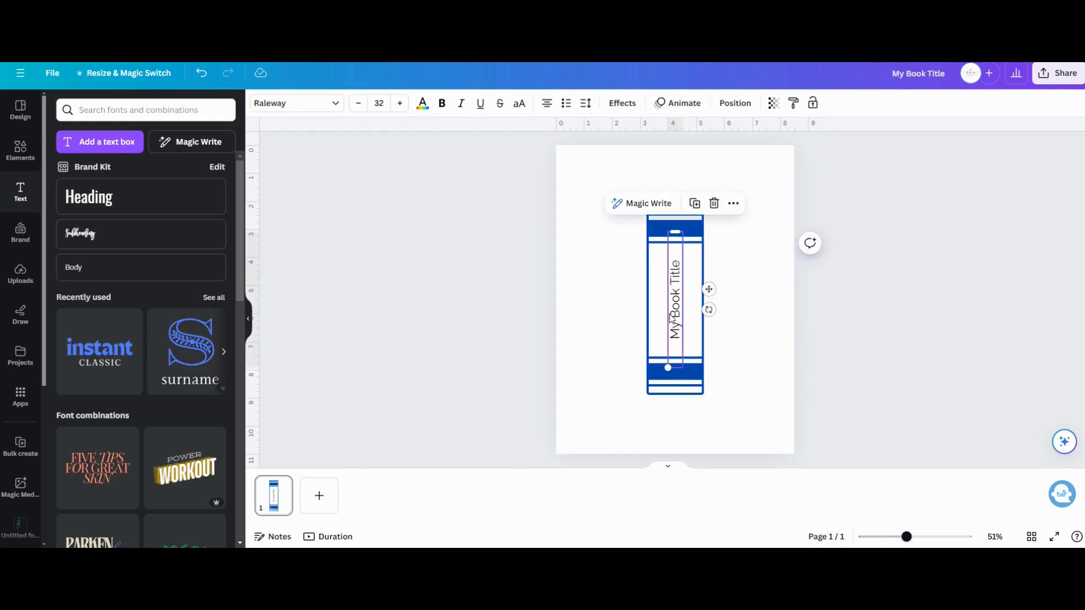
click(330, 106)
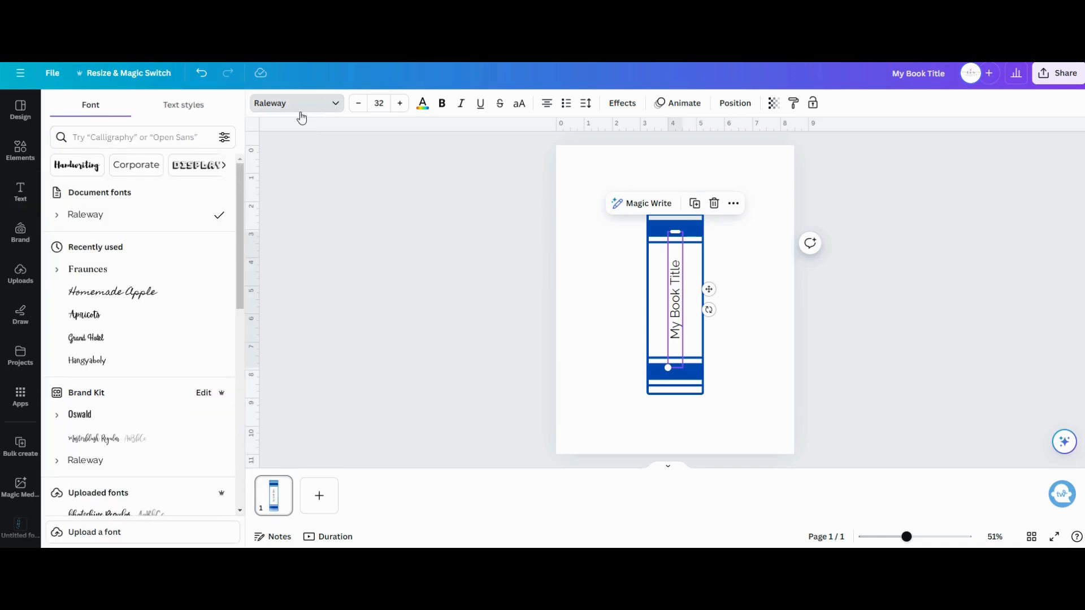
click(154, 323)
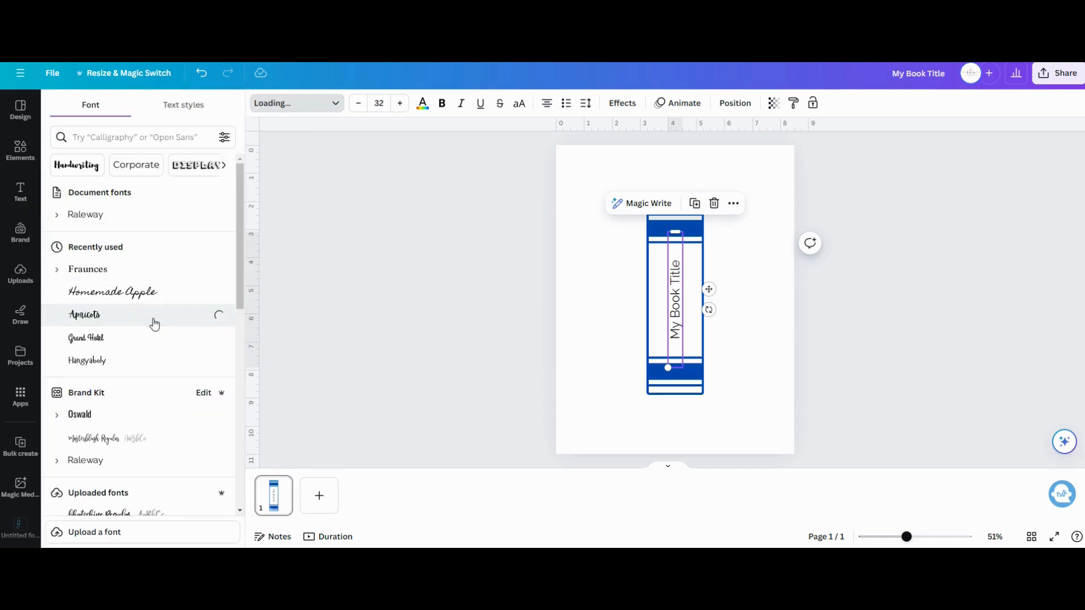
click(149, 293)
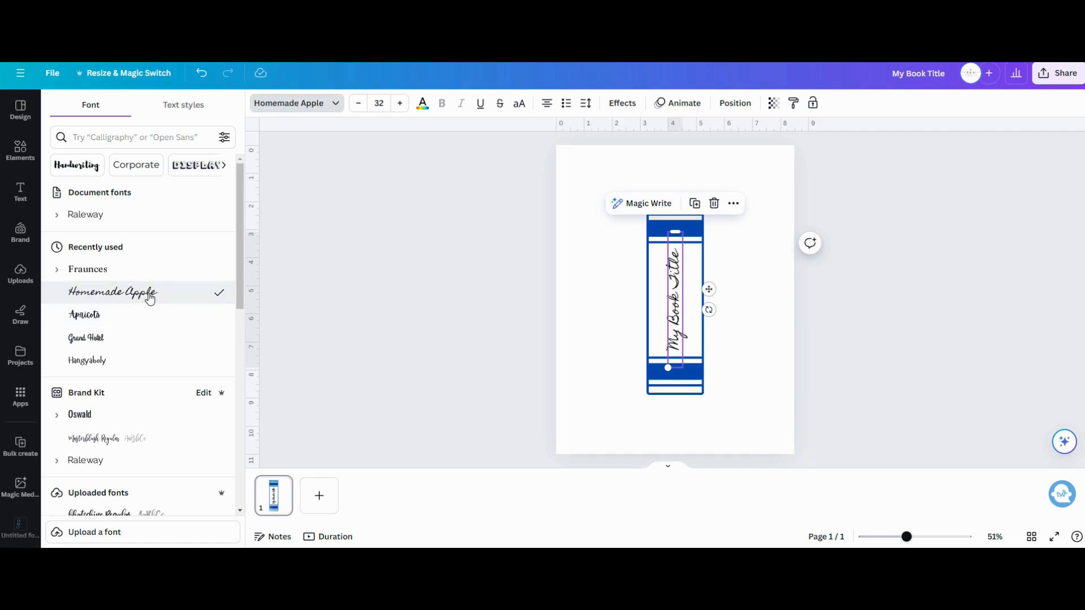
scroll(148, 316, down, 10)
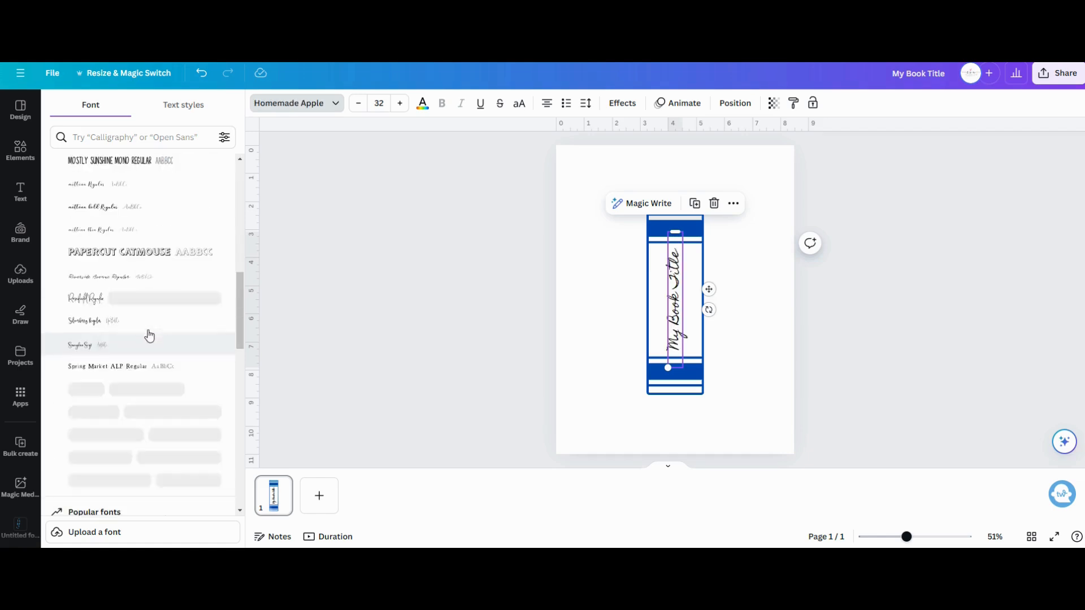
scroll(151, 339, down, 5)
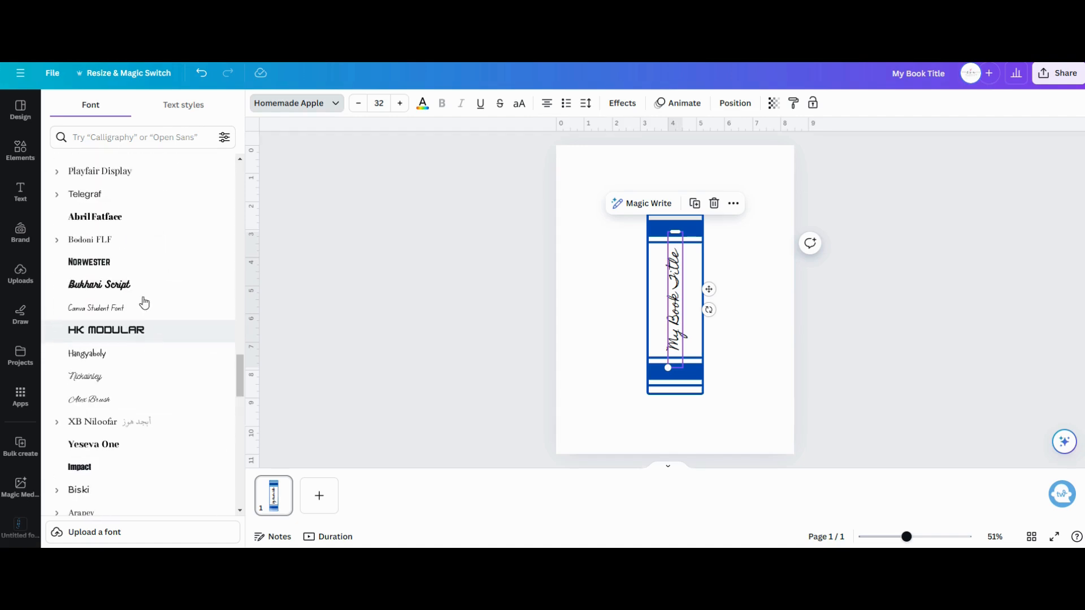
click(134, 222)
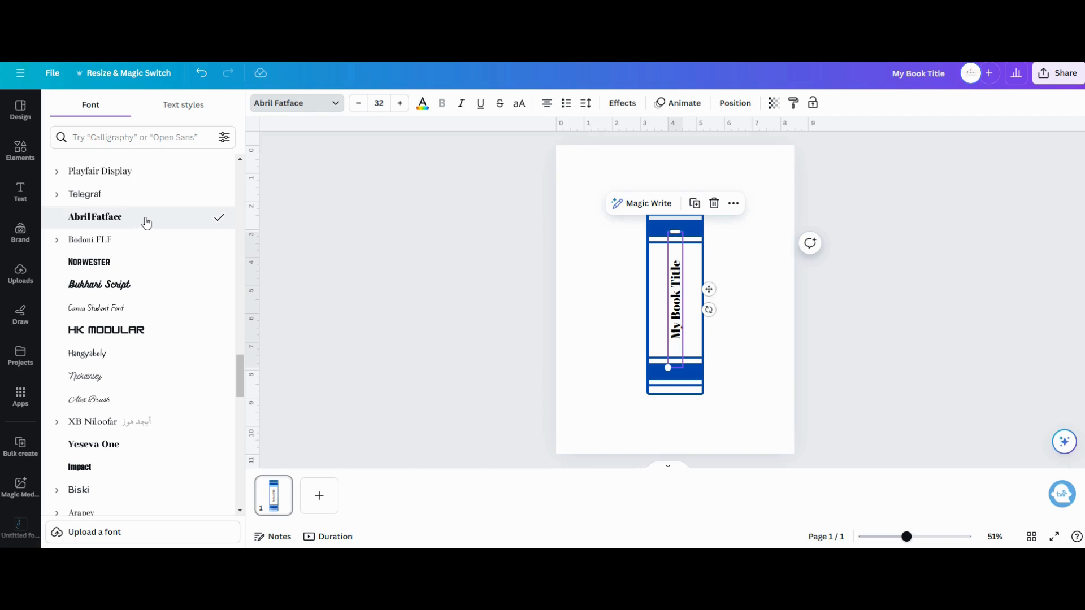
Step: Increase the book title's font size to 37
click(400, 110)
click(400, 110)
click(400, 109)
click(399, 109)
click(399, 109)
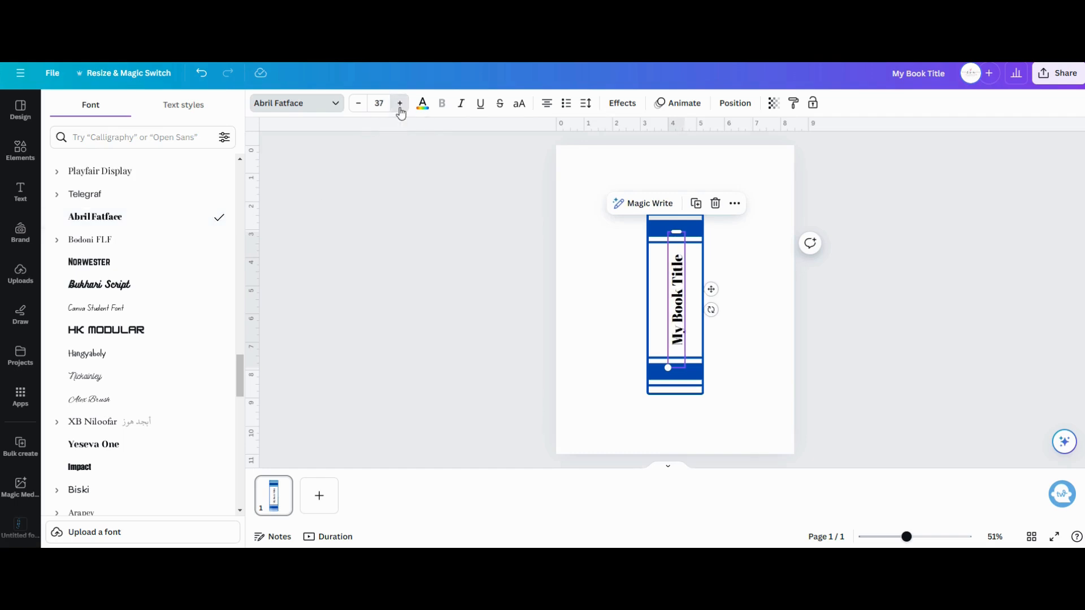
Step: Increase the book title's font size to 39 and recentre the title on the blue book spine
click(399, 109)
click(399, 109)
click(696, 331)
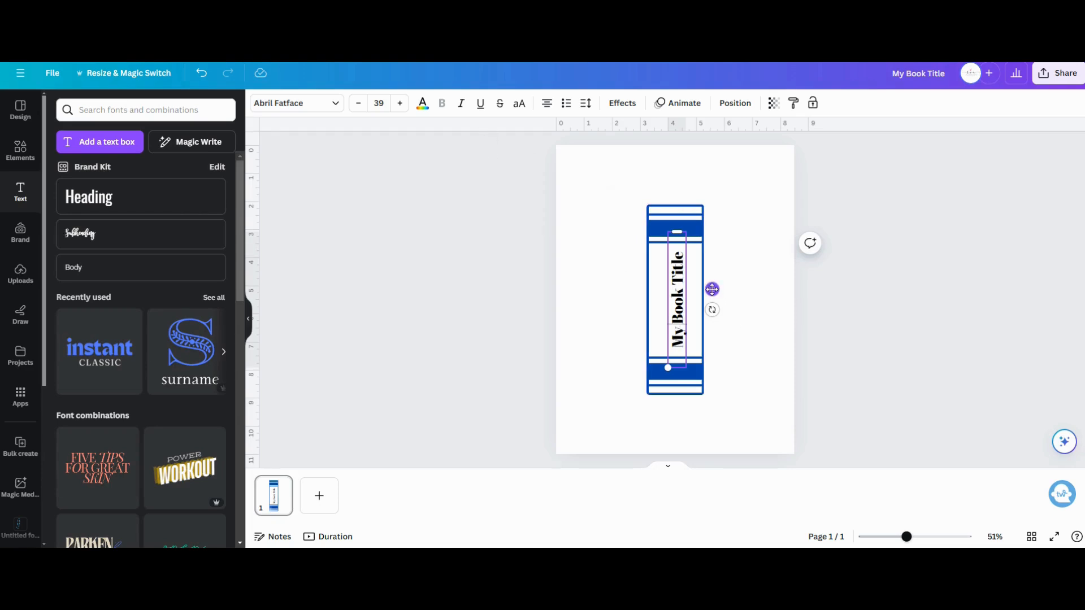
drag(712, 289, 710, 289)
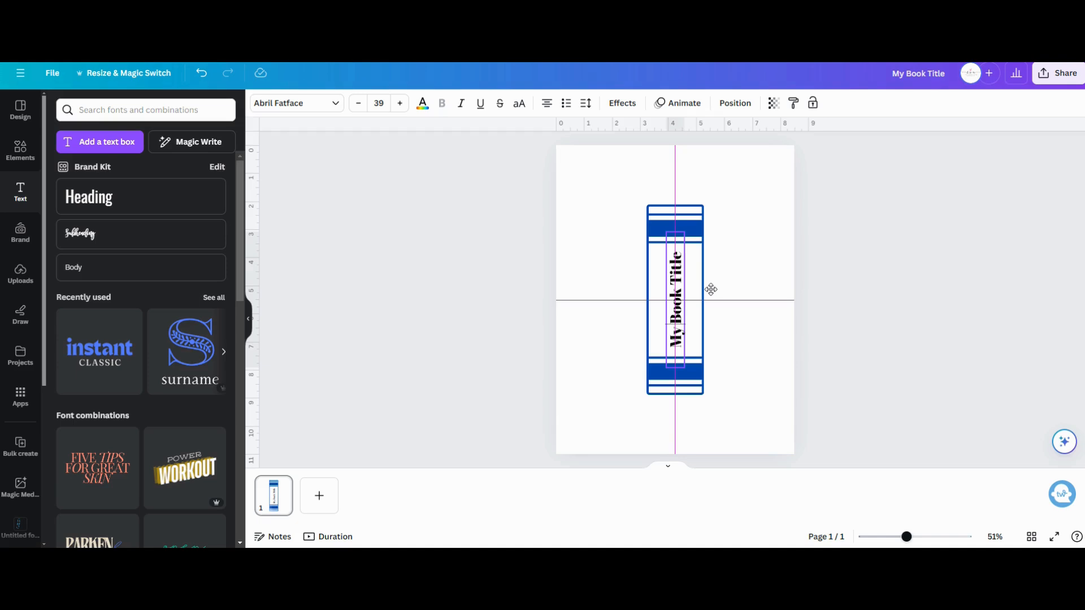
drag(711, 290, 711, 290)
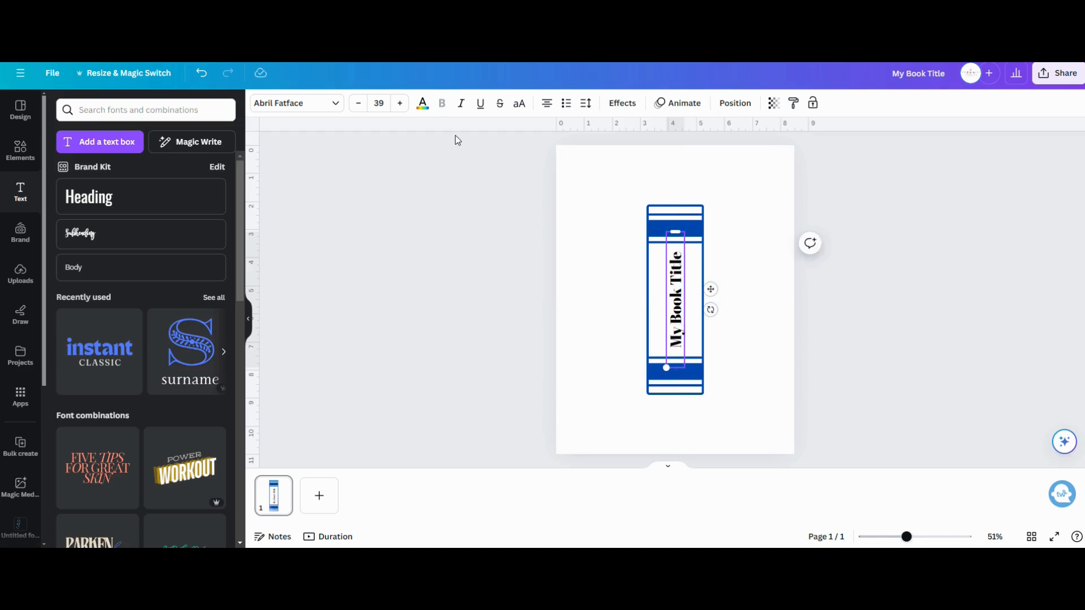
Step: Compare black and several grey shades for the book title's text, and set its colour to the default dark grey
click(422, 102)
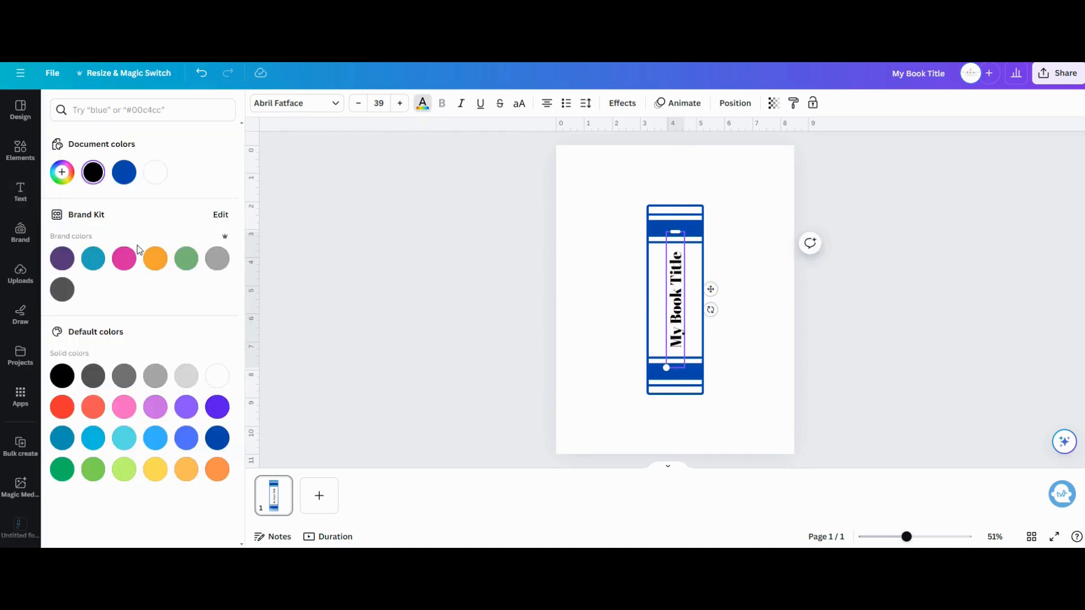
click(96, 385)
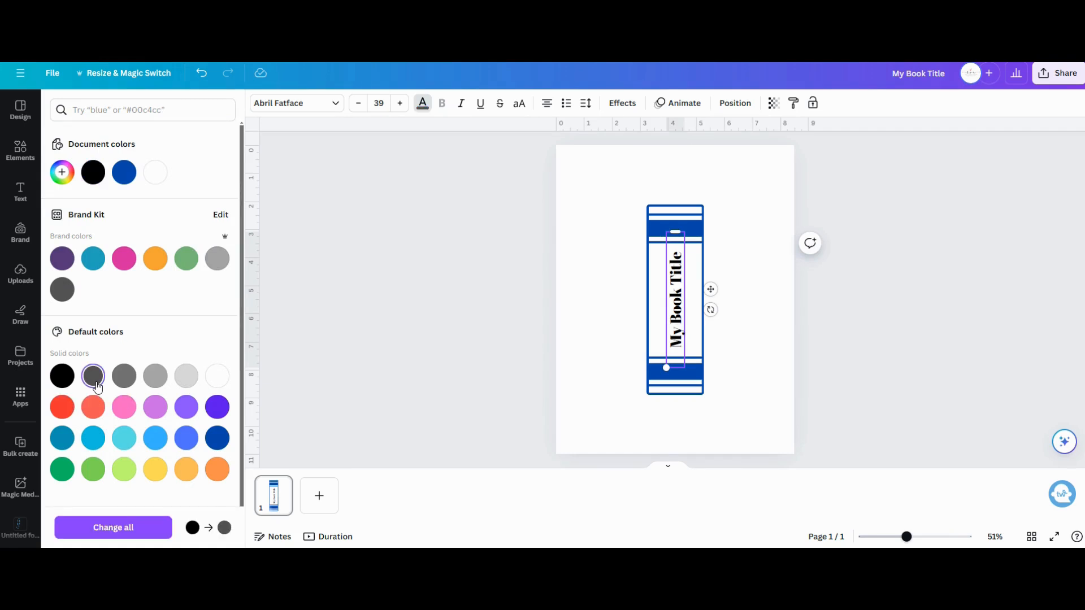
click(124, 383)
click(683, 315)
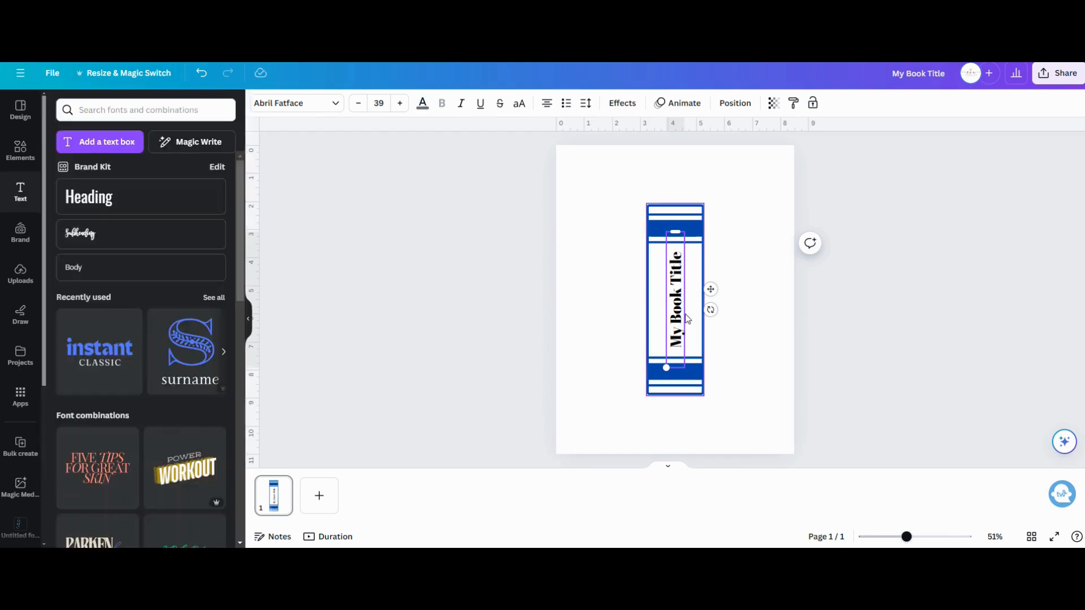
click(531, 316)
click(672, 299)
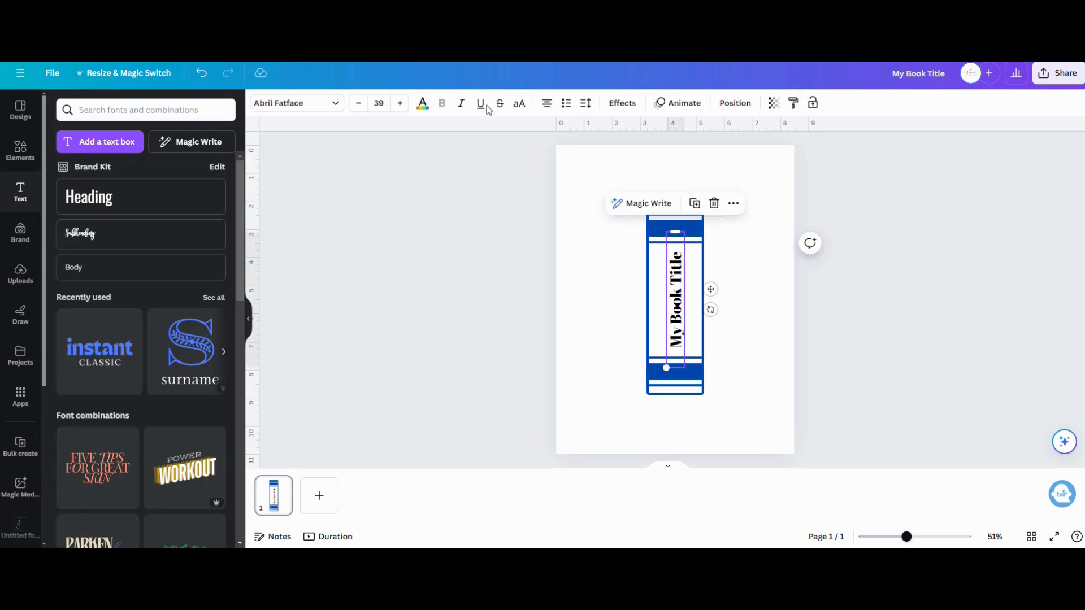
click(422, 103)
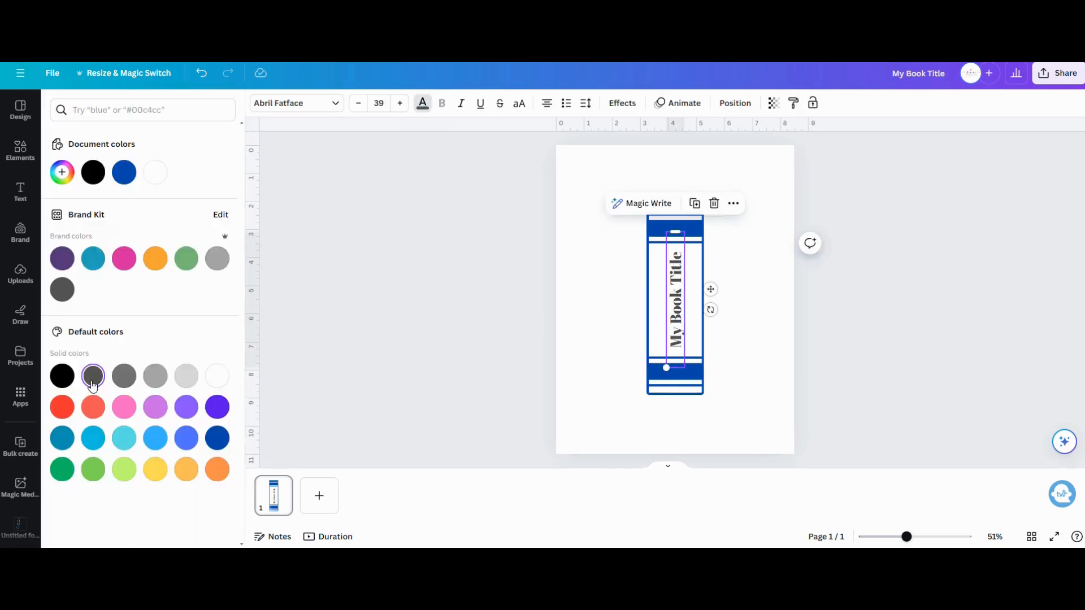
click(64, 376)
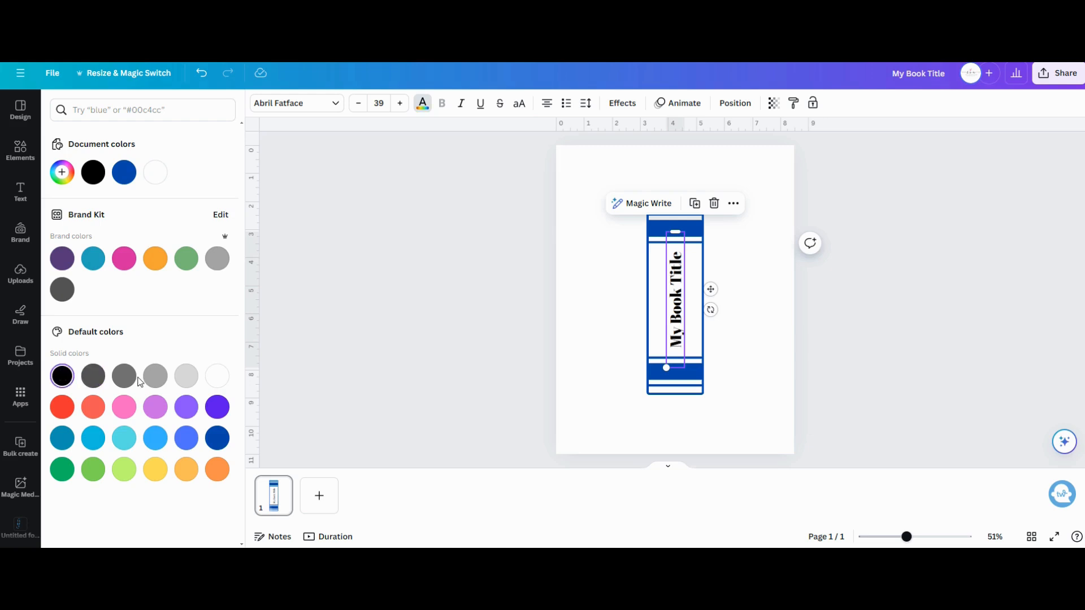
click(156, 376)
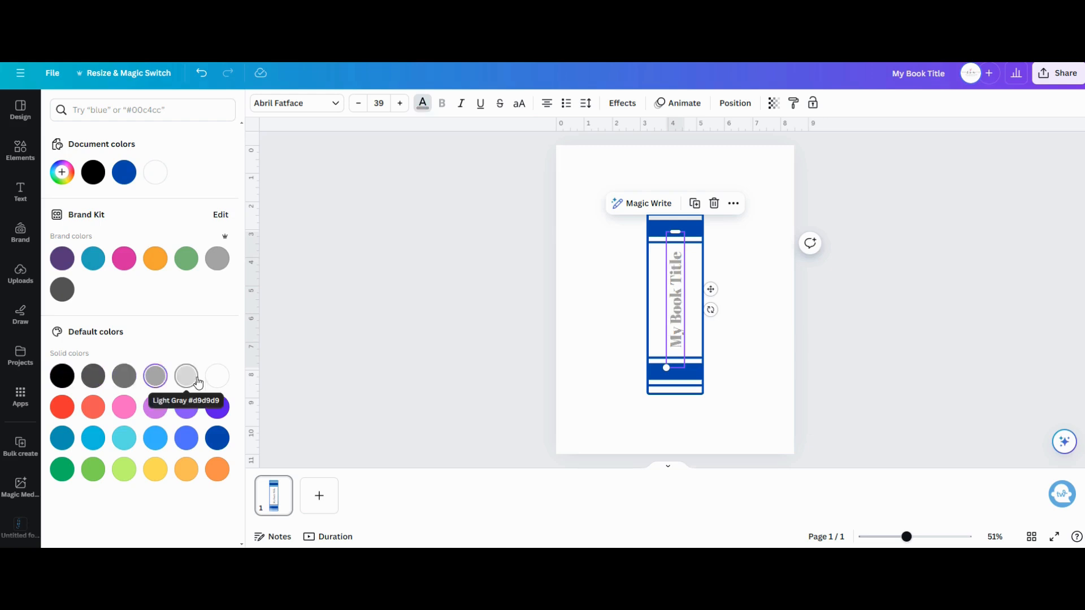
click(94, 376)
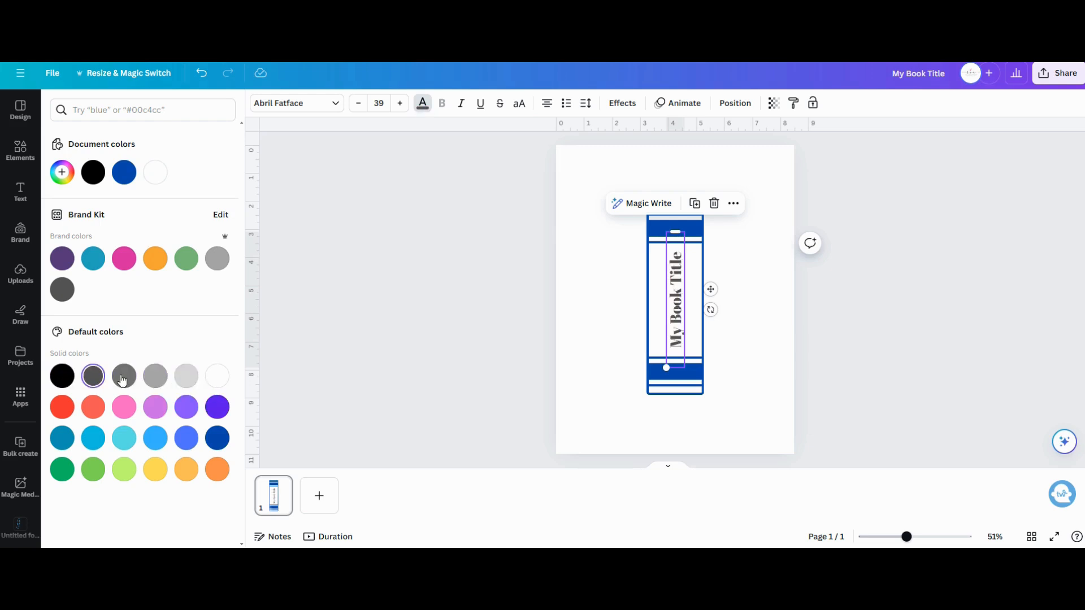
click(364, 373)
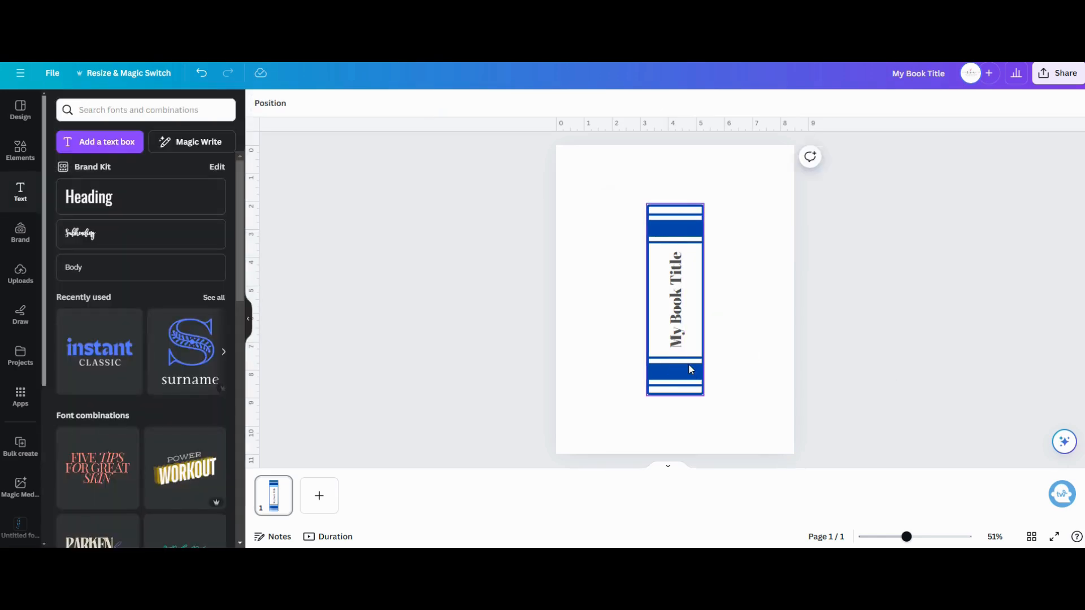
Step: Place the uploaded narrow two-banded spine, enlarged to nearly the blue book's height, against its left side and colour it brand teal
click(25, 274)
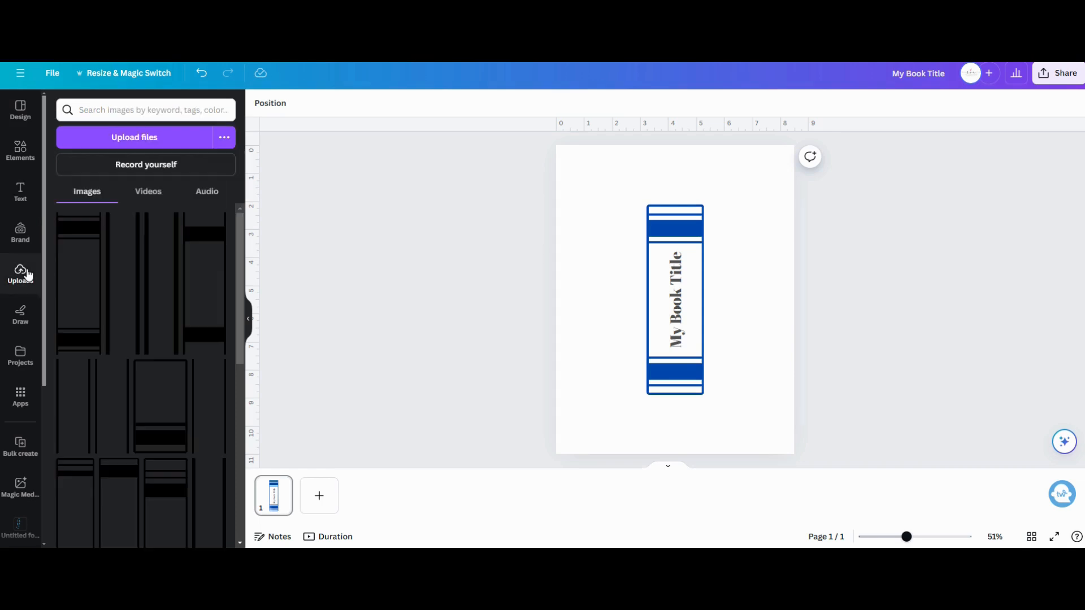
click(124, 293)
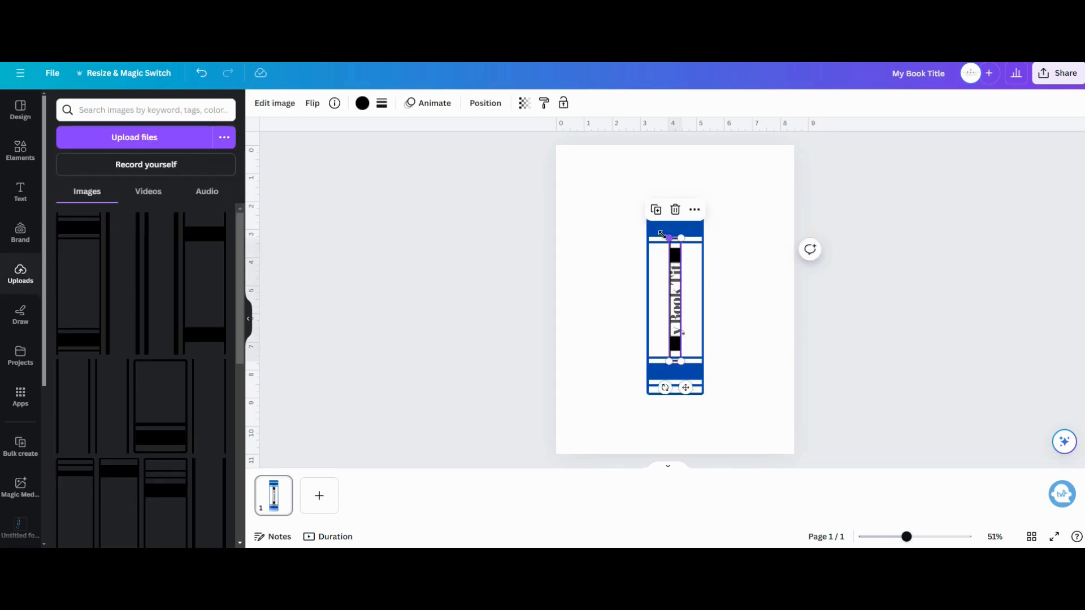
drag(662, 234, 617, 185)
drag(675, 198, 647, 234)
click(389, 179)
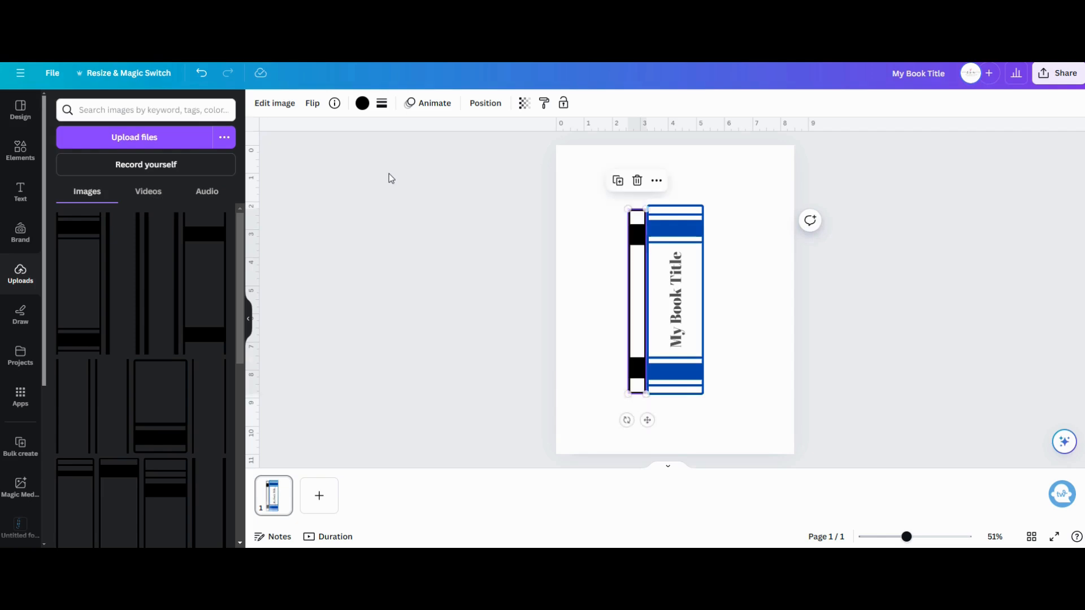
click(360, 104)
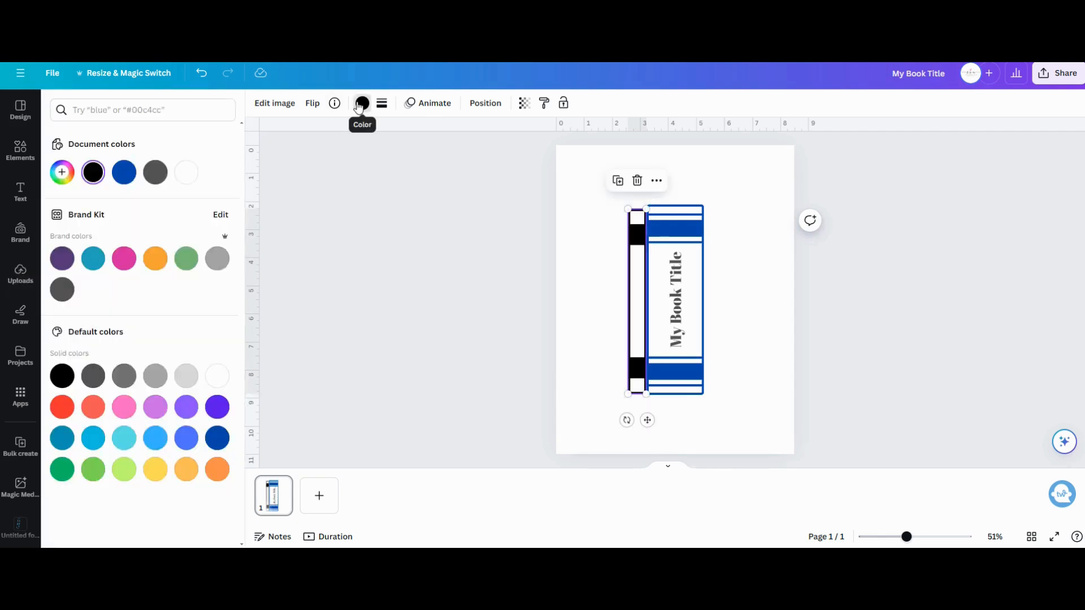
click(93, 259)
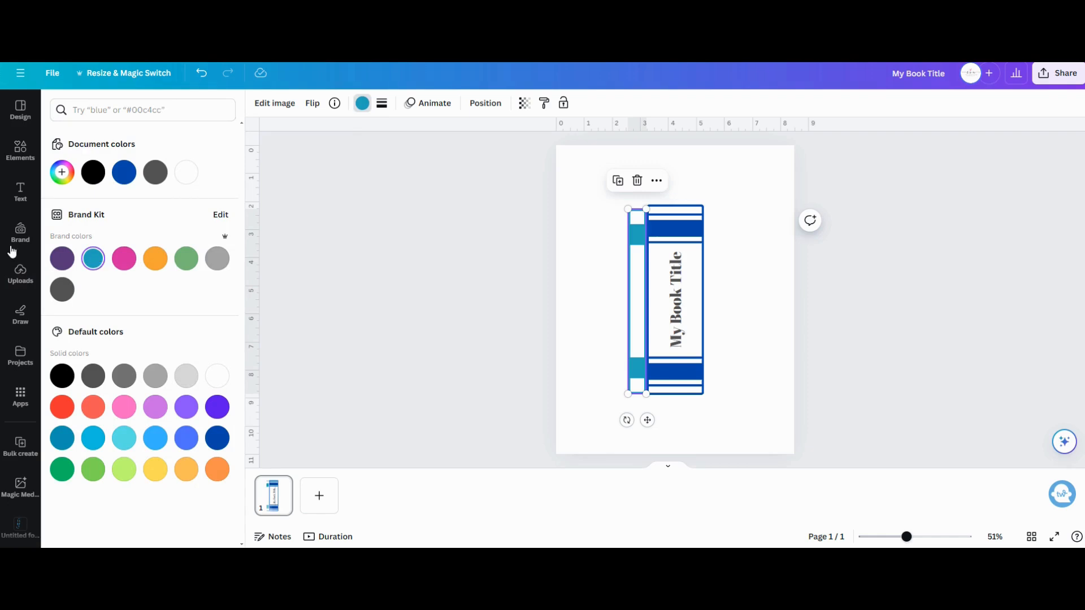
Step: Place the uploaded short, wide book against the blue book's right side, aligned at the base, and colour it brand orange
click(17, 283)
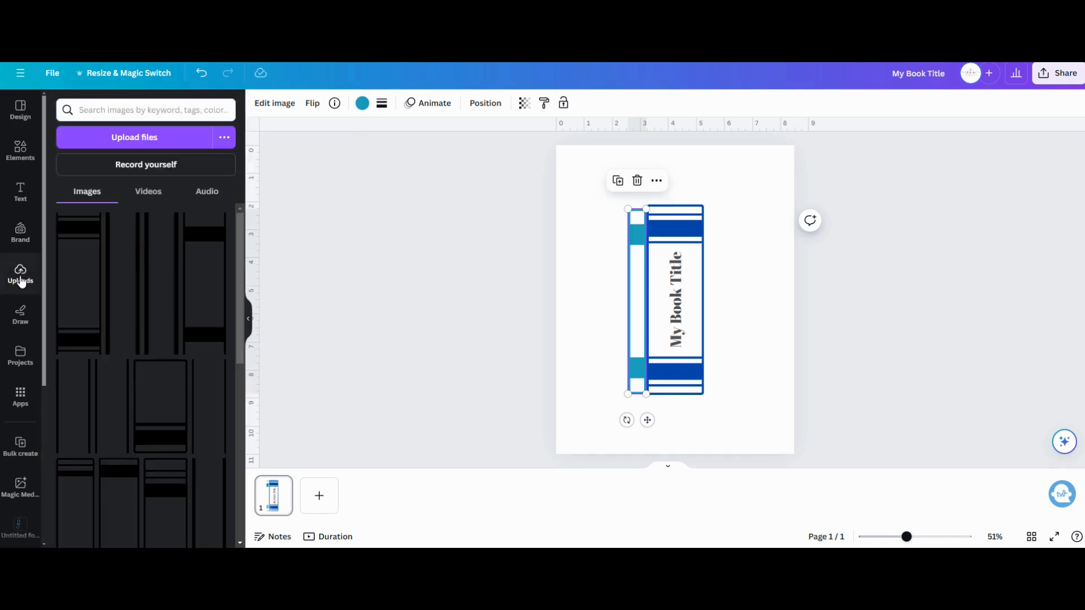
click(166, 421)
drag(692, 331, 756, 368)
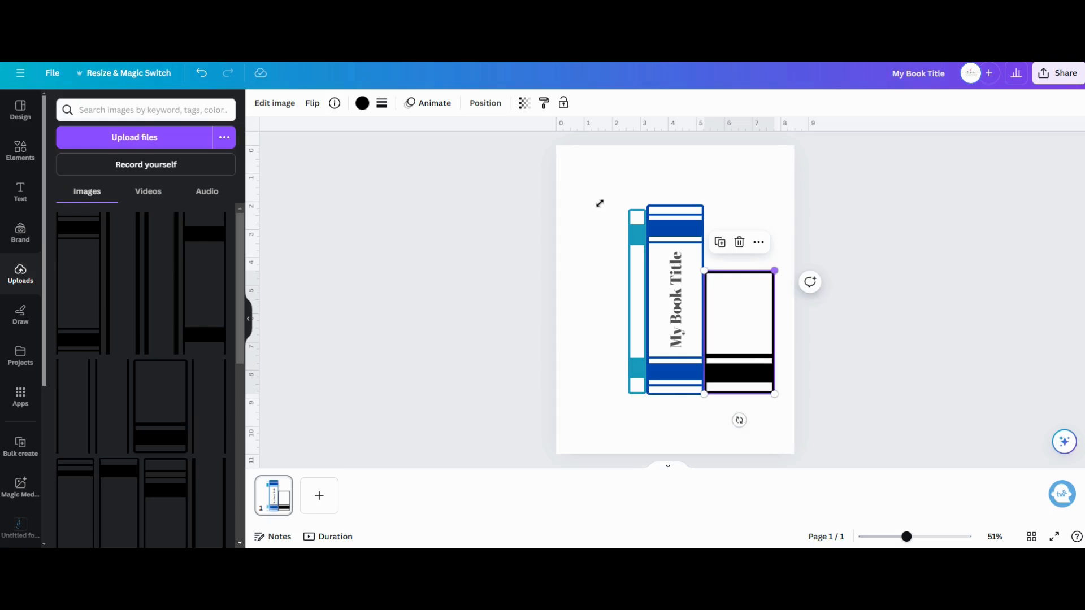
click(362, 103)
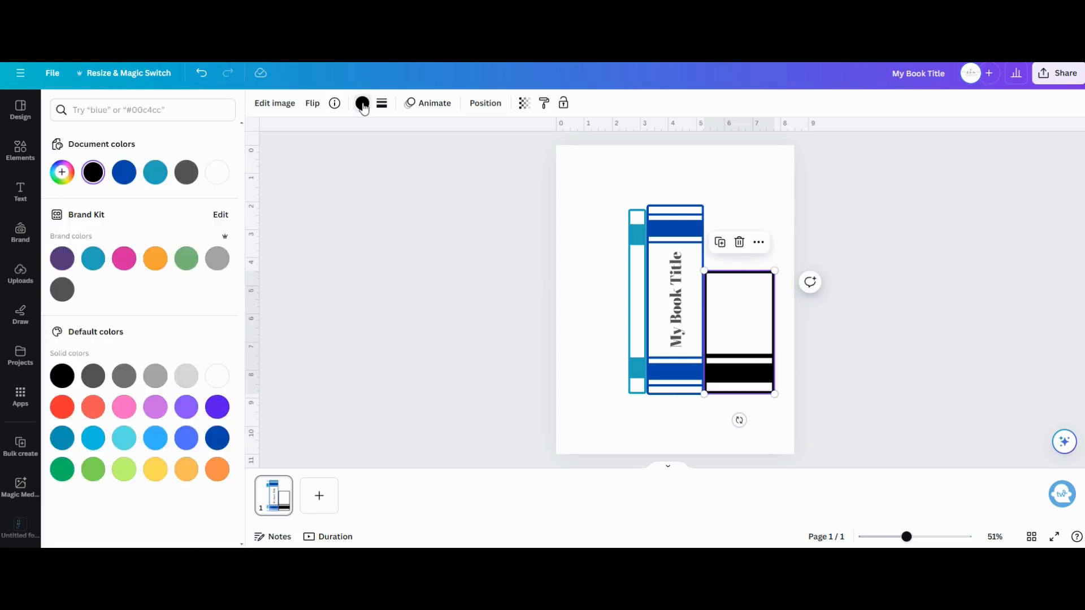
click(153, 259)
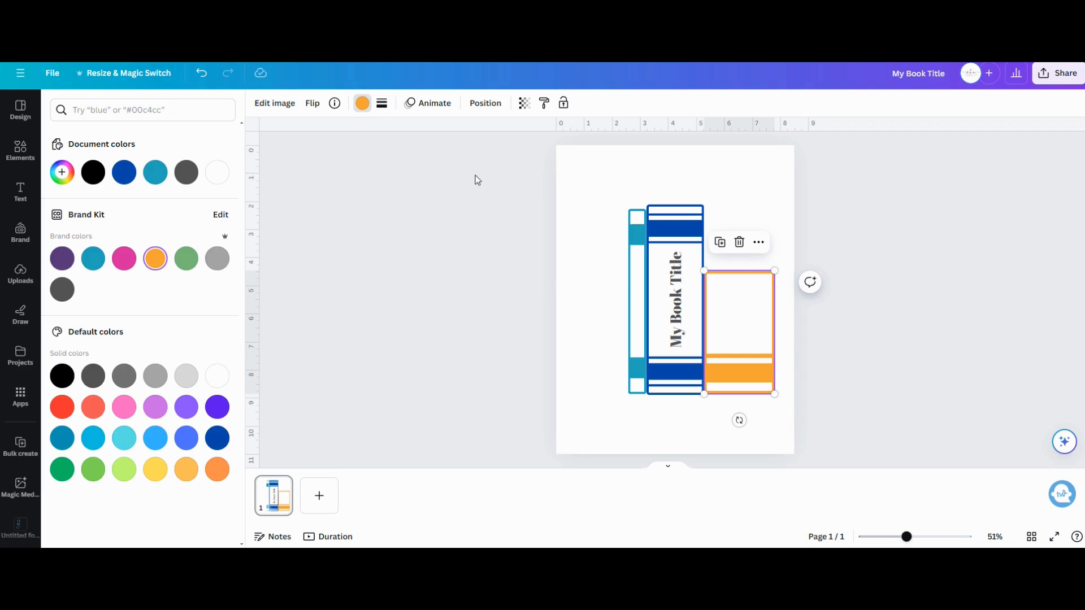
Step: Select all three books with the title and move them left together to centre the group horizontally on the page
drag(476, 166, 692, 335)
drag(670, 221, 644, 222)
click(757, 261)
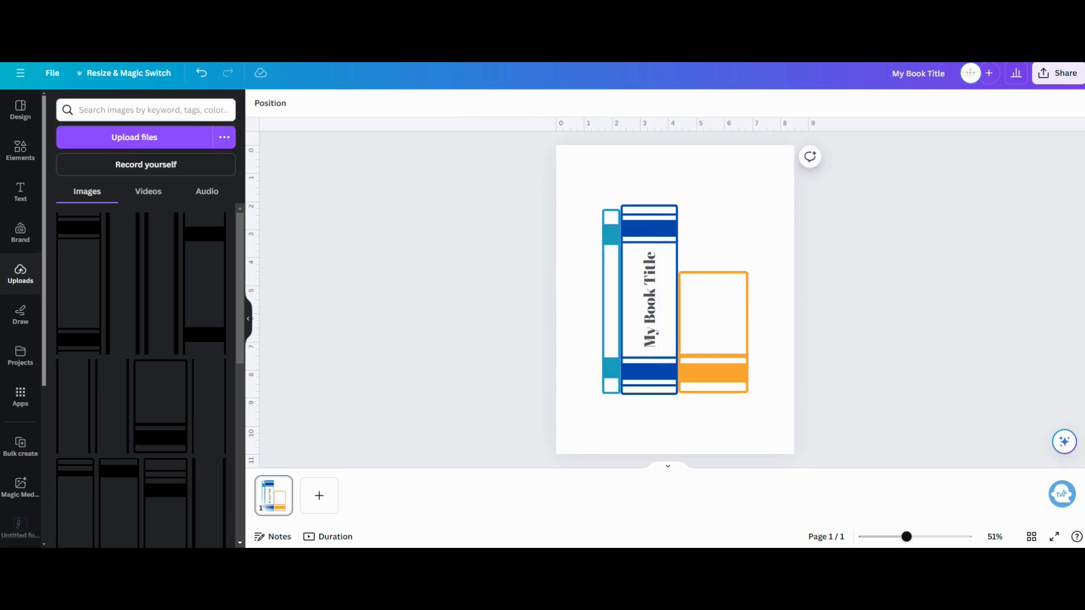
Step: Review the download file types and download the design as a PNG at size 1
click(1051, 85)
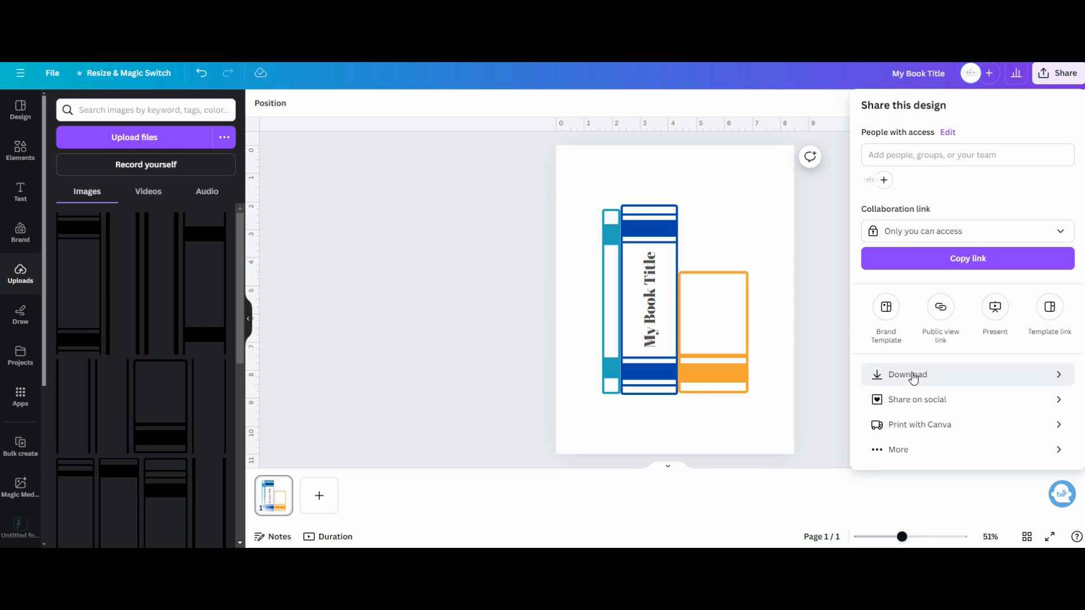
click(914, 378)
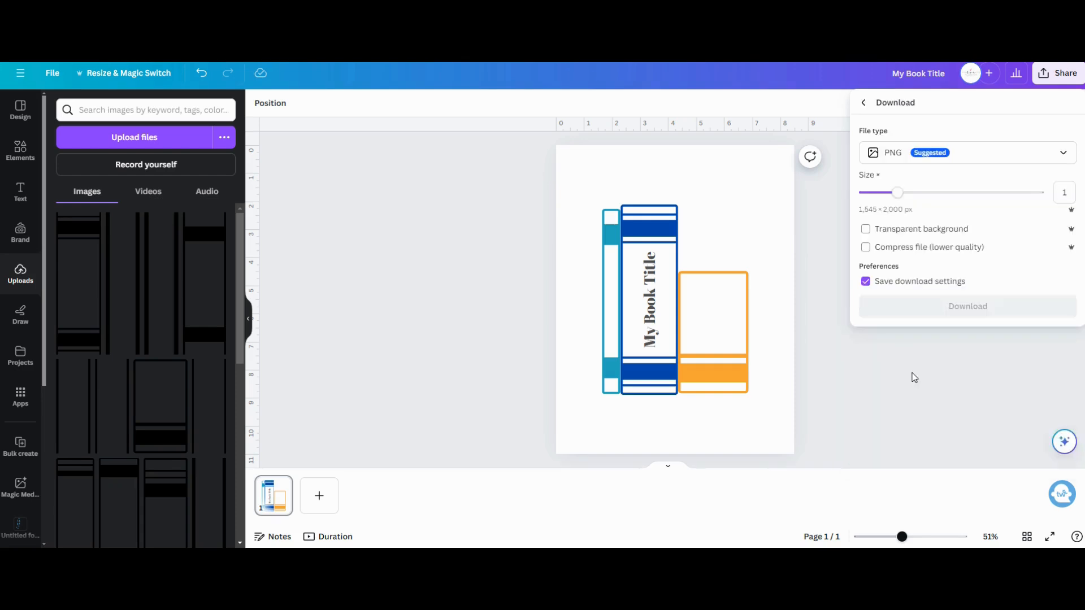
click(907, 162)
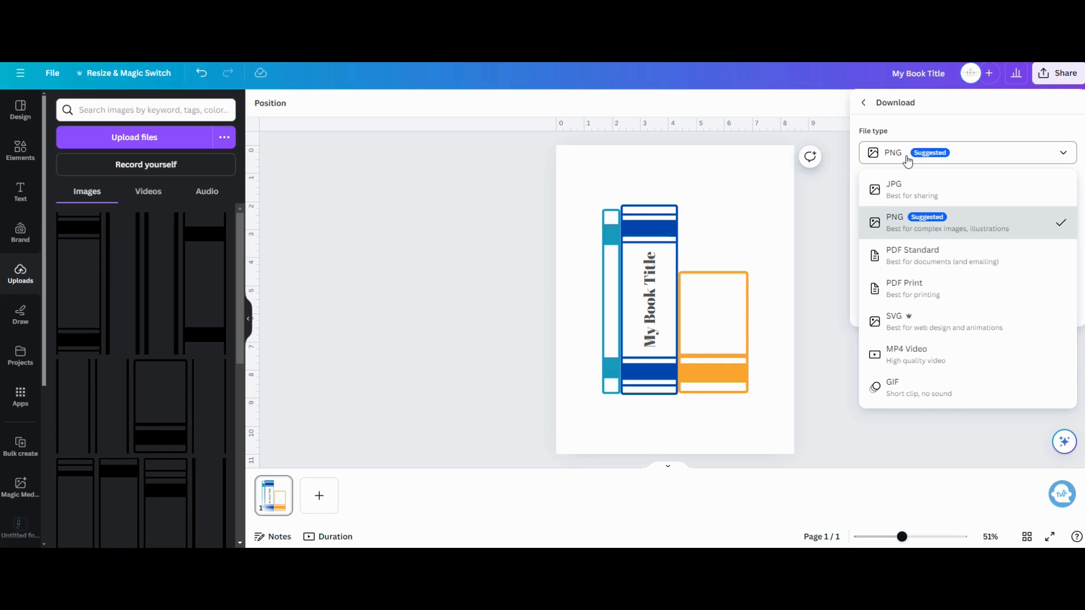
click(908, 162)
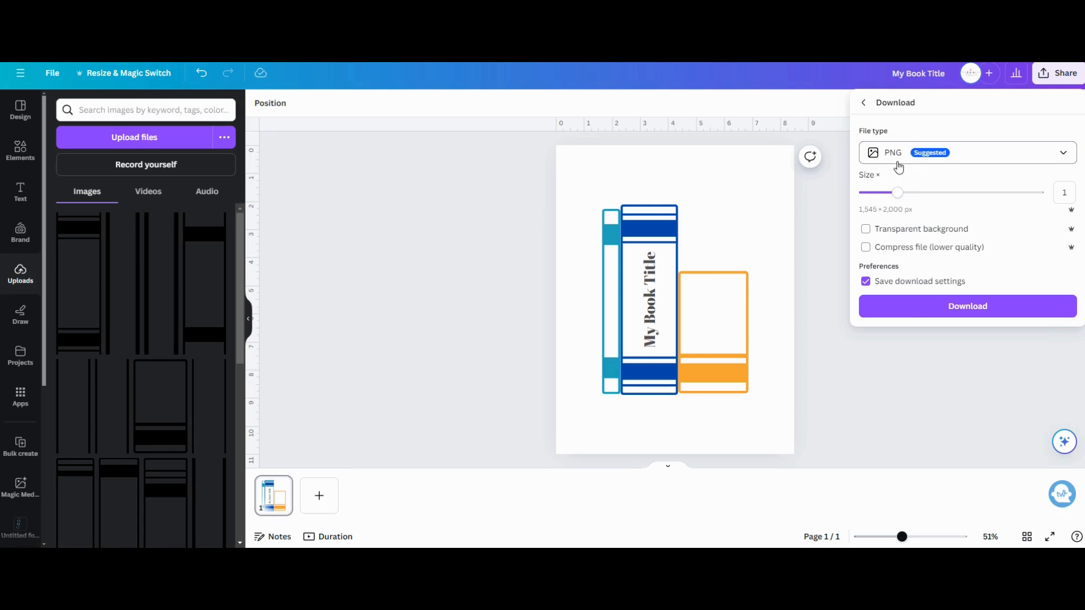
click(903, 316)
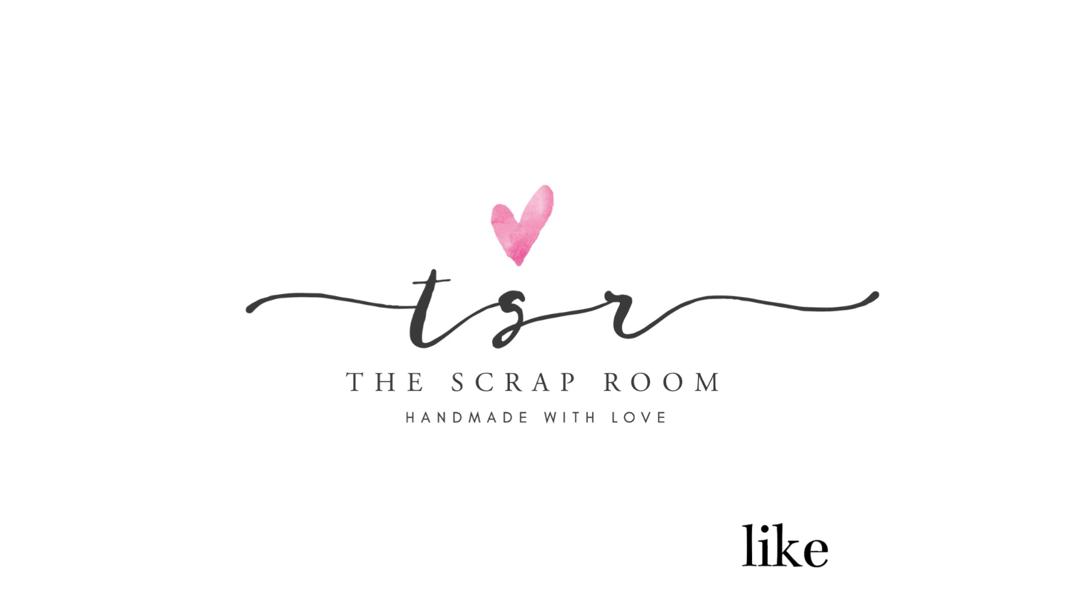